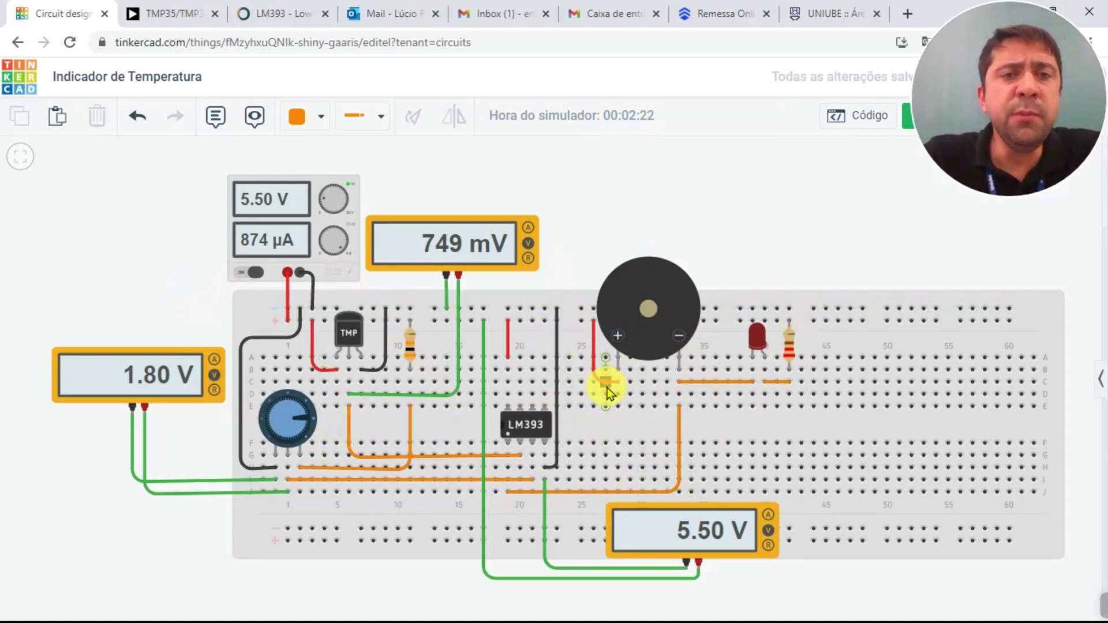
Stop the circuit simulation and inspect the TMP sensor's ground connection on the breadboard
left_click(907, 130)
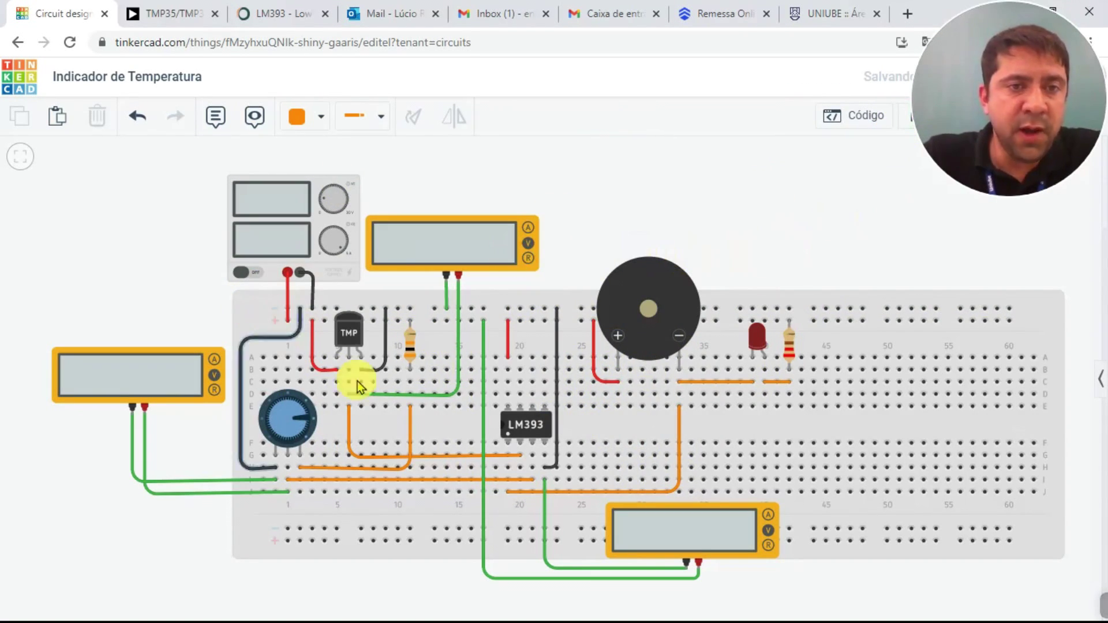
left_click(372, 362)
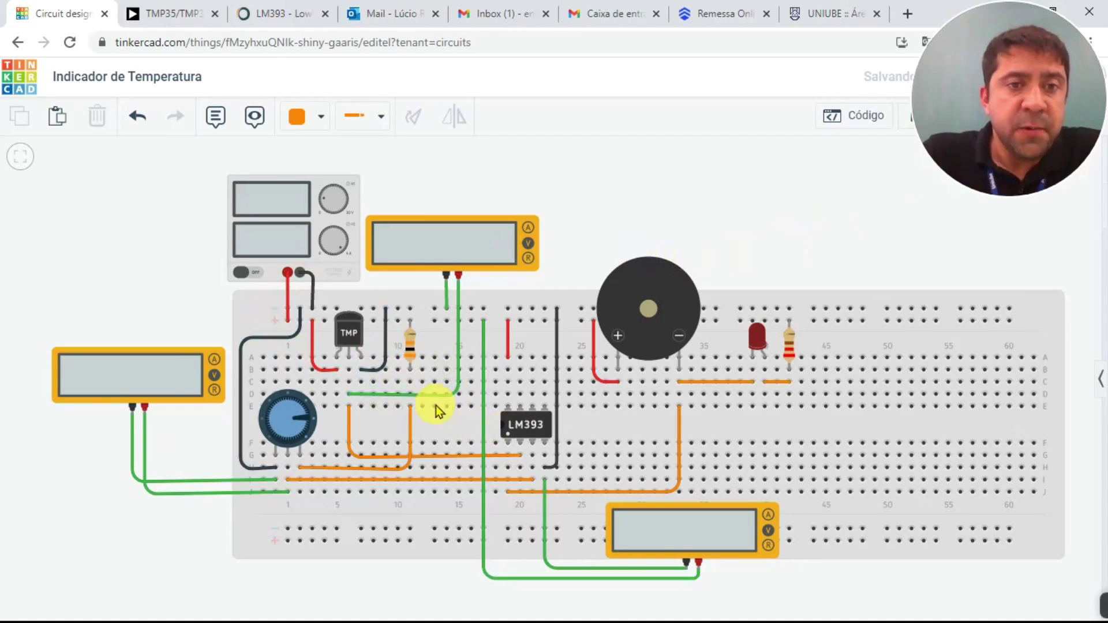
scroll(353, 346, "up", 4)
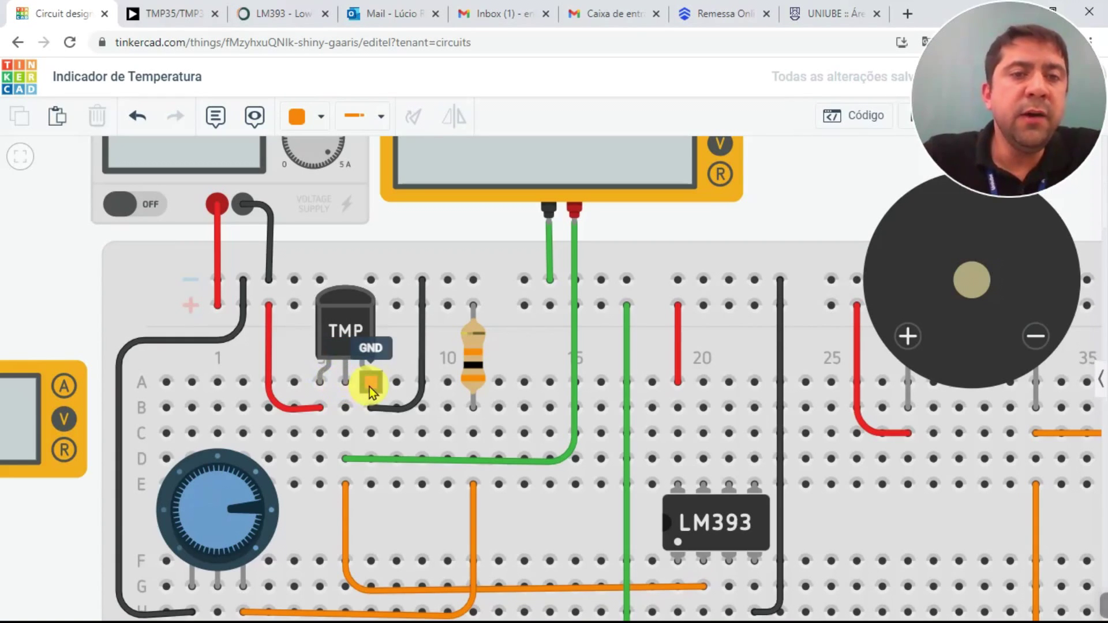
scroll(370, 386, "down", 3)
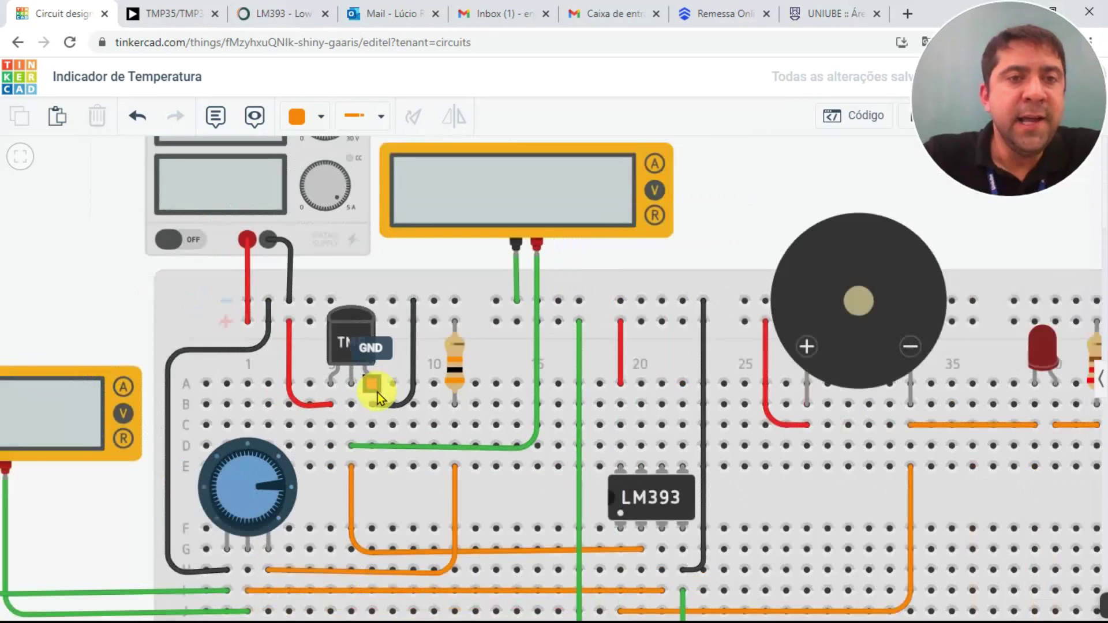
scroll(251, 178, "up", 2)
scroll(281, 170, "up", 1)
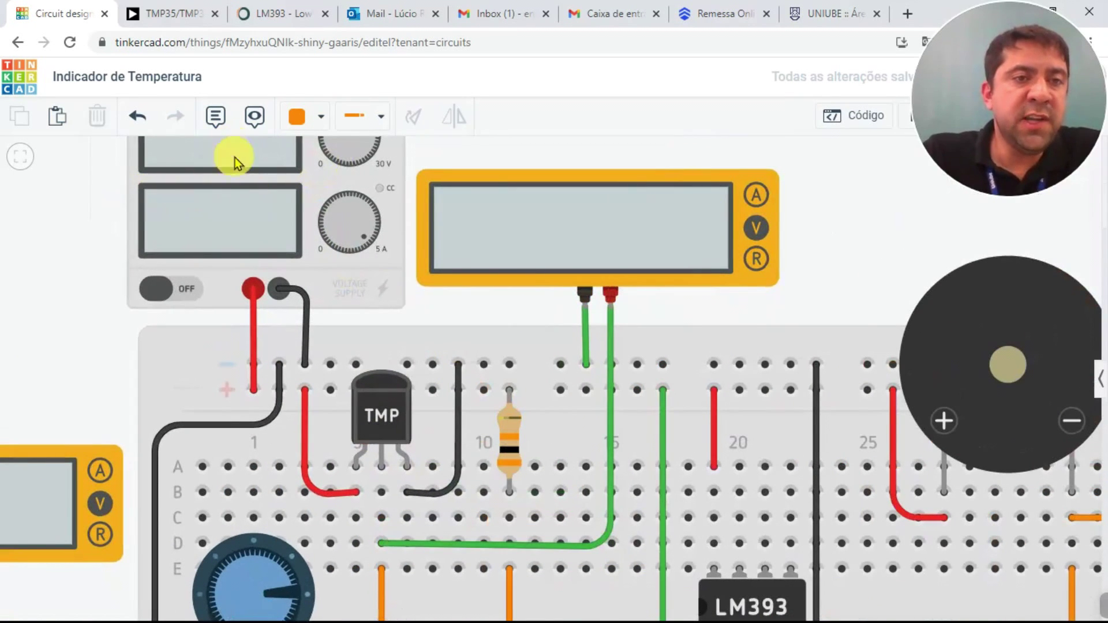
Examine the power supply wires feeding the breadboard's positive and negative rails and the TMP sensor
scroll(254, 213, "down", 1)
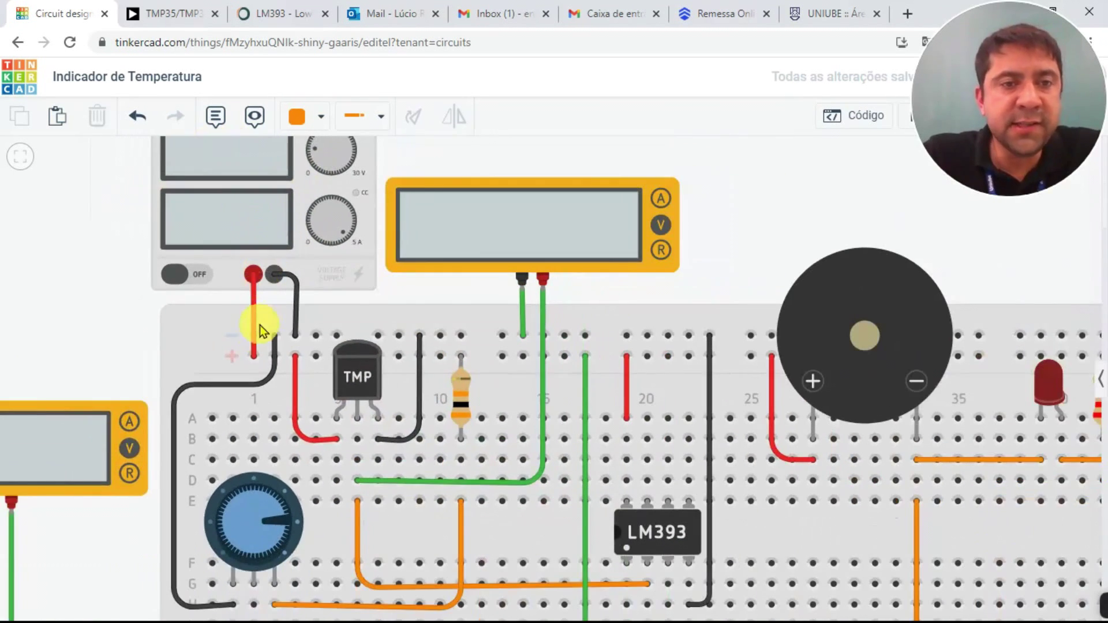
scroll(254, 355, "up", 1)
scroll(253, 255, "up", 2)
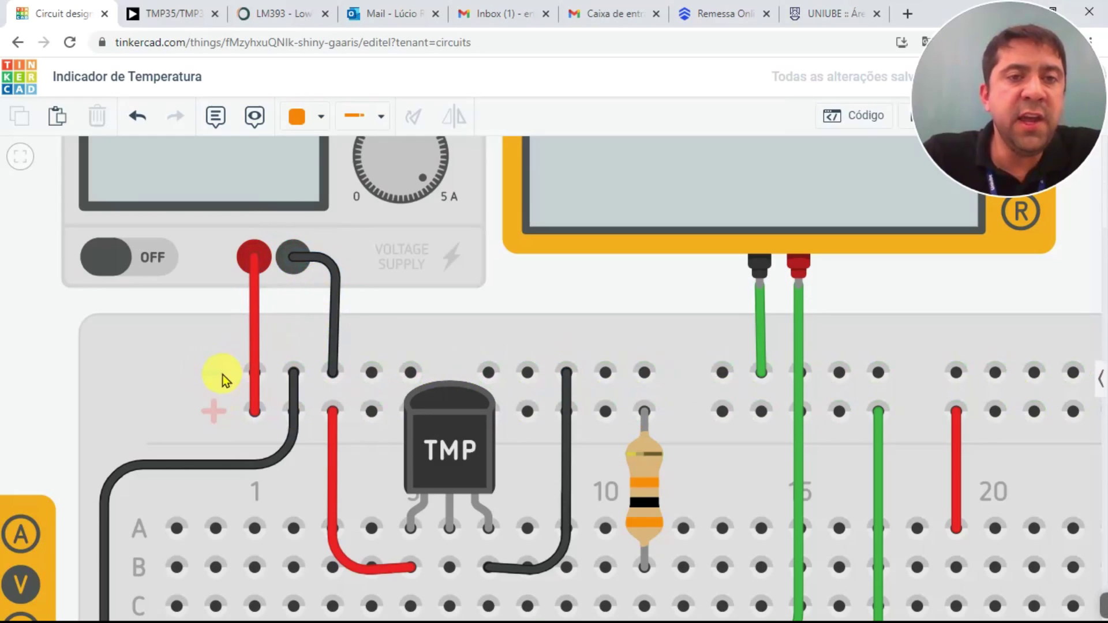
scroll(445, 248, "down", 5)
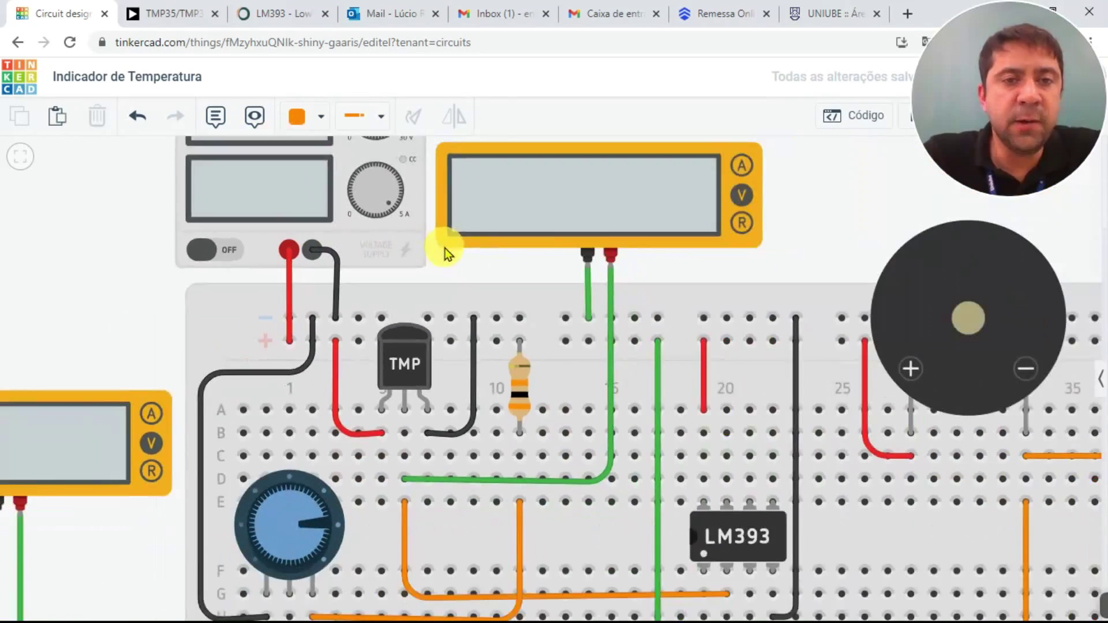
scroll(399, 355, "up", 3)
scroll(399, 355, "up", 2)
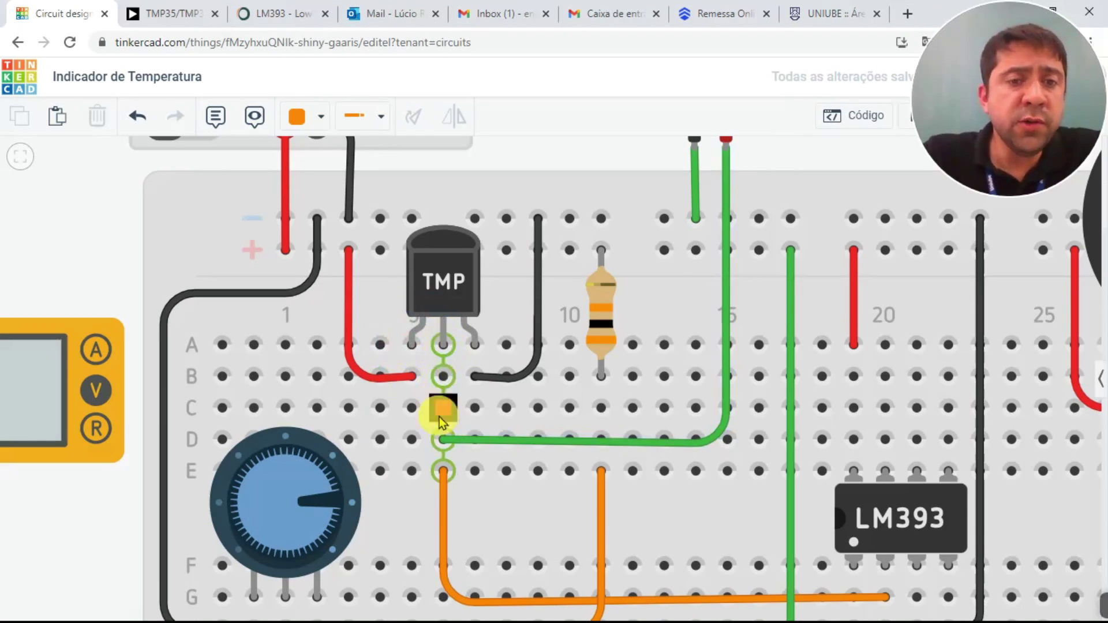
Examine the TMP sensor's output pin column and the multimeter probe wires connected to it and to the negative rail
scroll(442, 436, "down", 3)
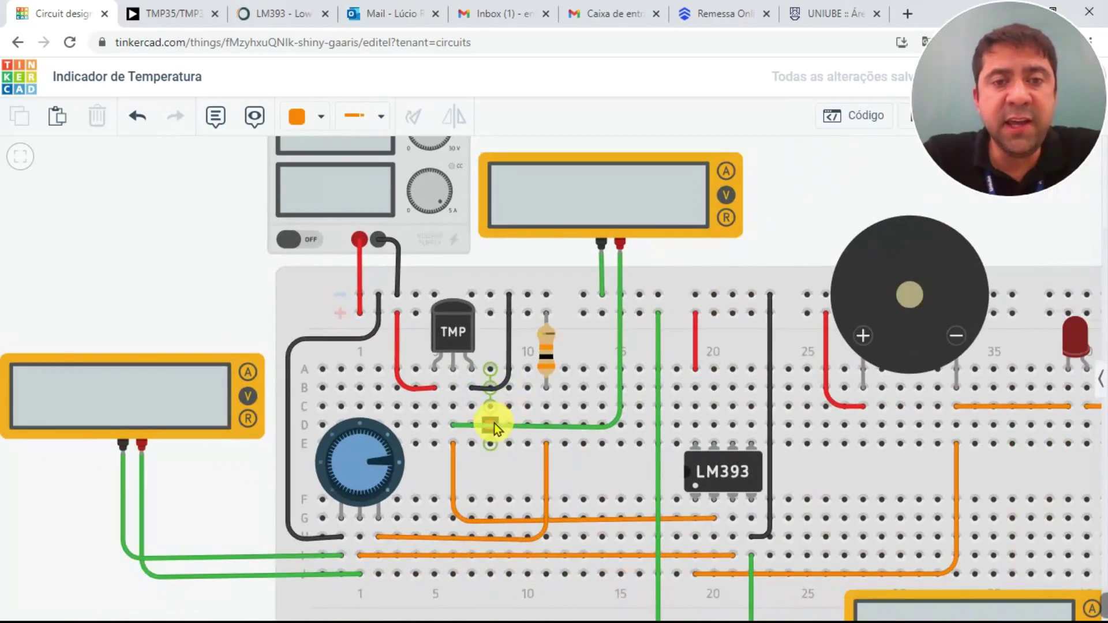
scroll(490, 421, "up", 5)
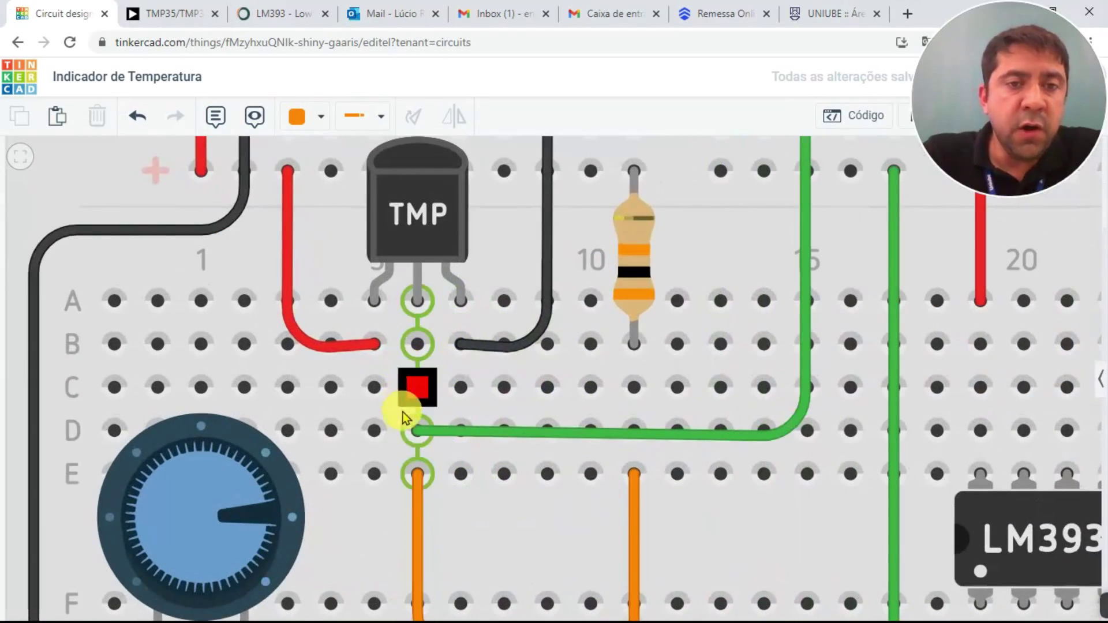
scroll(444, 432, "down", 2)
scroll(505, 432, "down", 3)
scroll(619, 250, "up", 3)
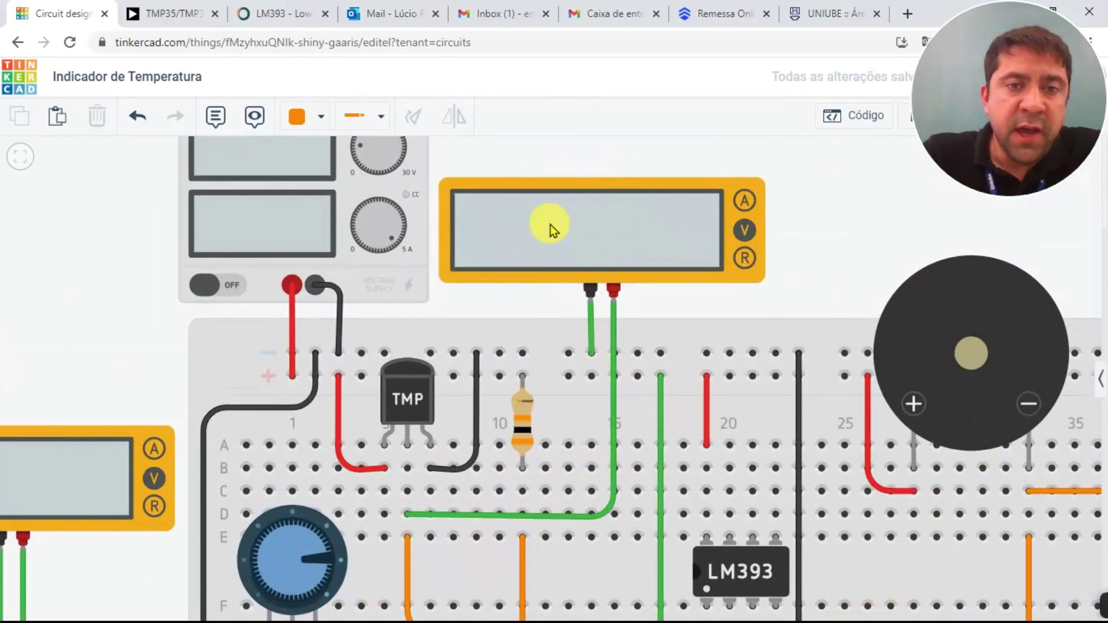
left_click_drag(589, 312, 591, 353)
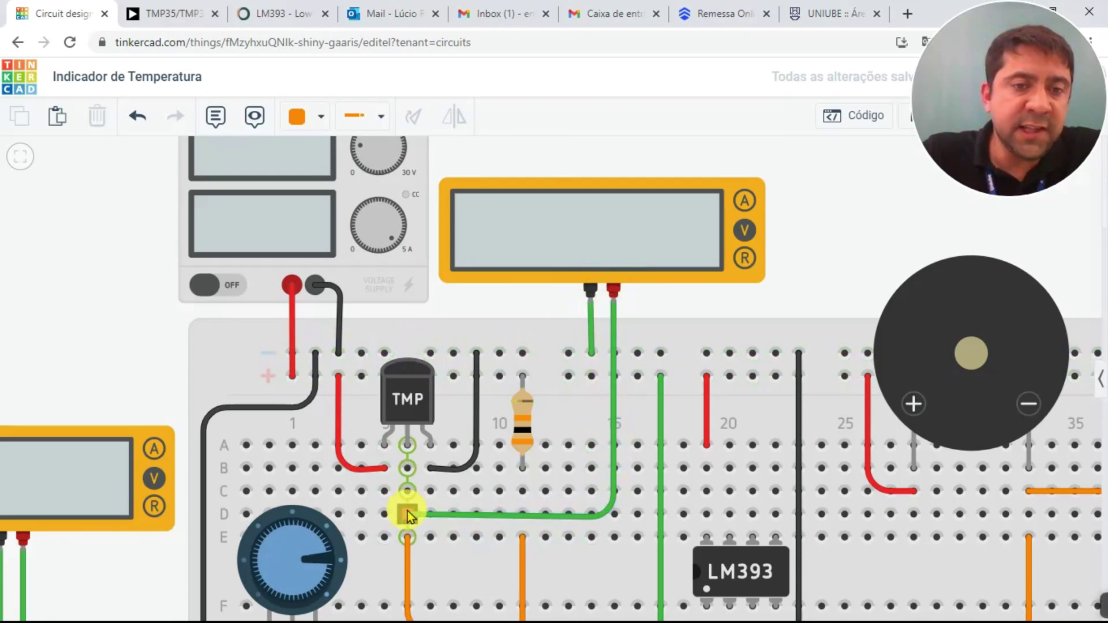
scroll(407, 511, "up", 2)
scroll(403, 430, "down", 1)
scroll(404, 430, "down", 3)
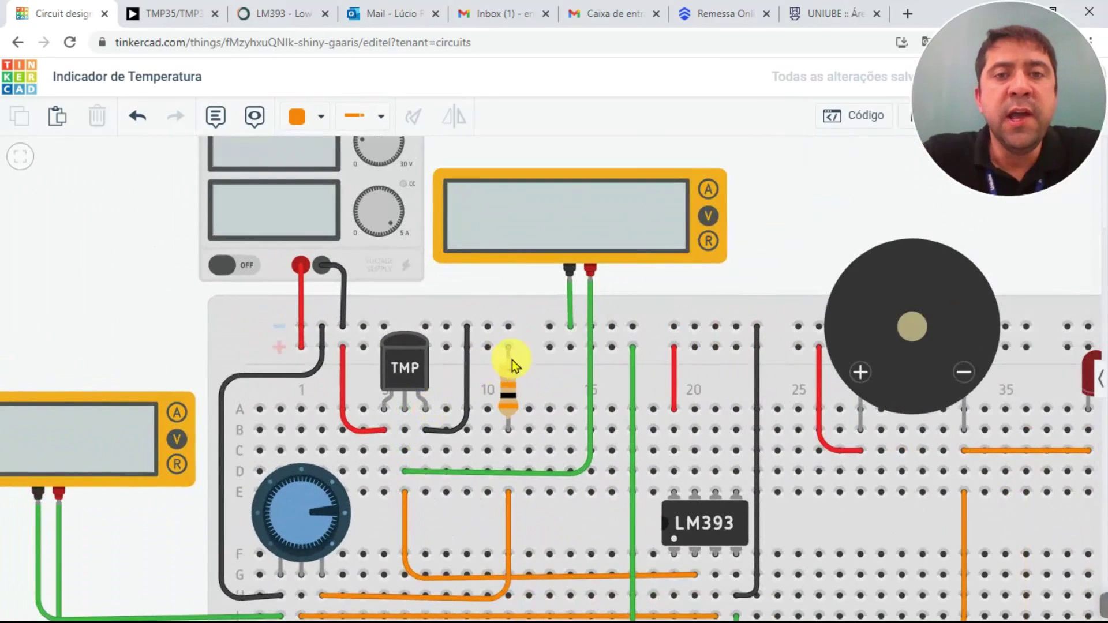
scroll(520, 355, "up", 2)
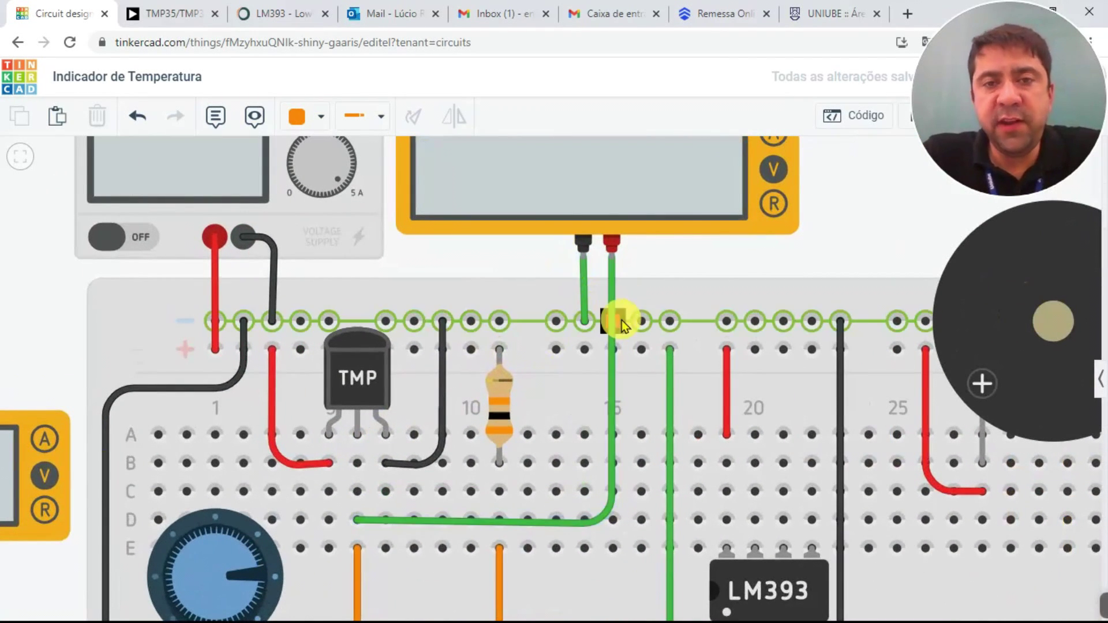
Select the green wire on the upper multimeter's red probe and view the available wire colours
left_click(612, 299)
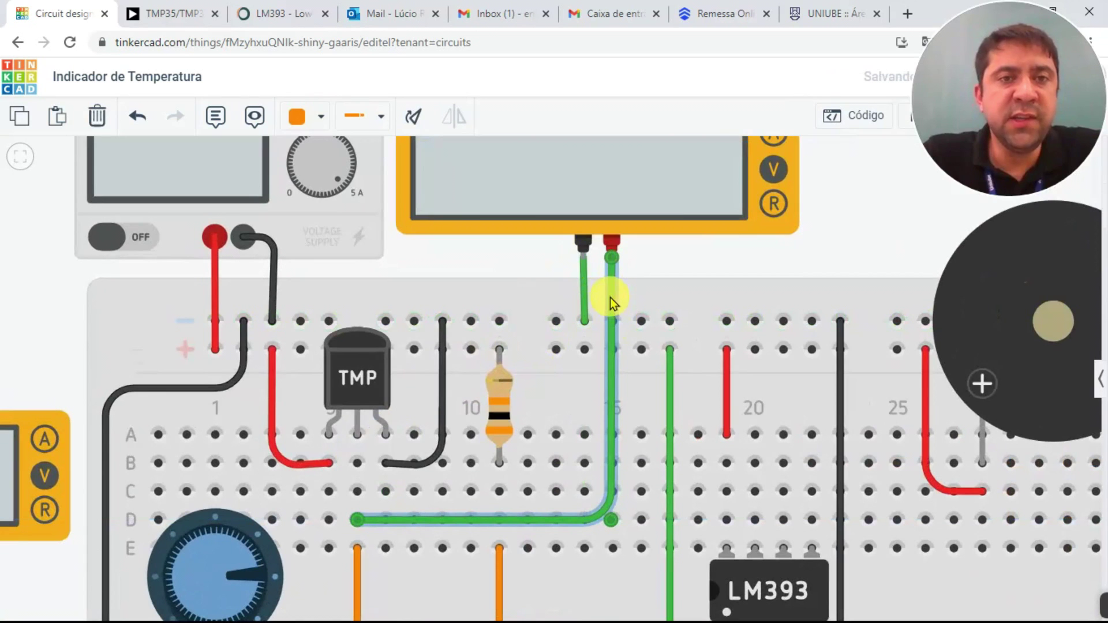
left_click(297, 120)
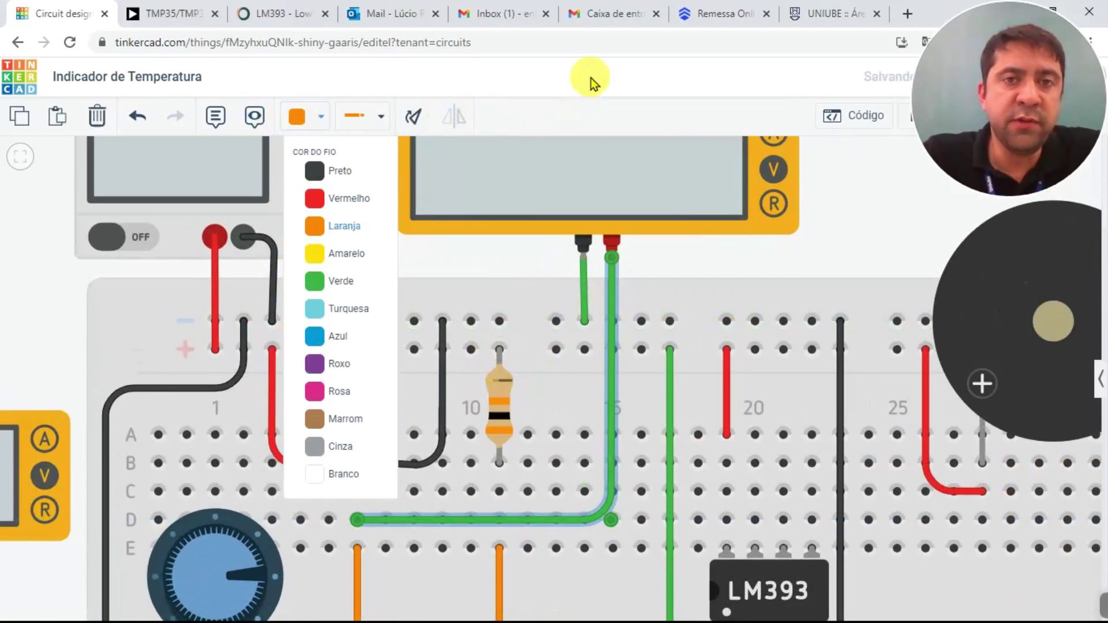
scroll(600, 277, "down", 1)
scroll(597, 291, "down", 3)
scroll(577, 337, "up", 2)
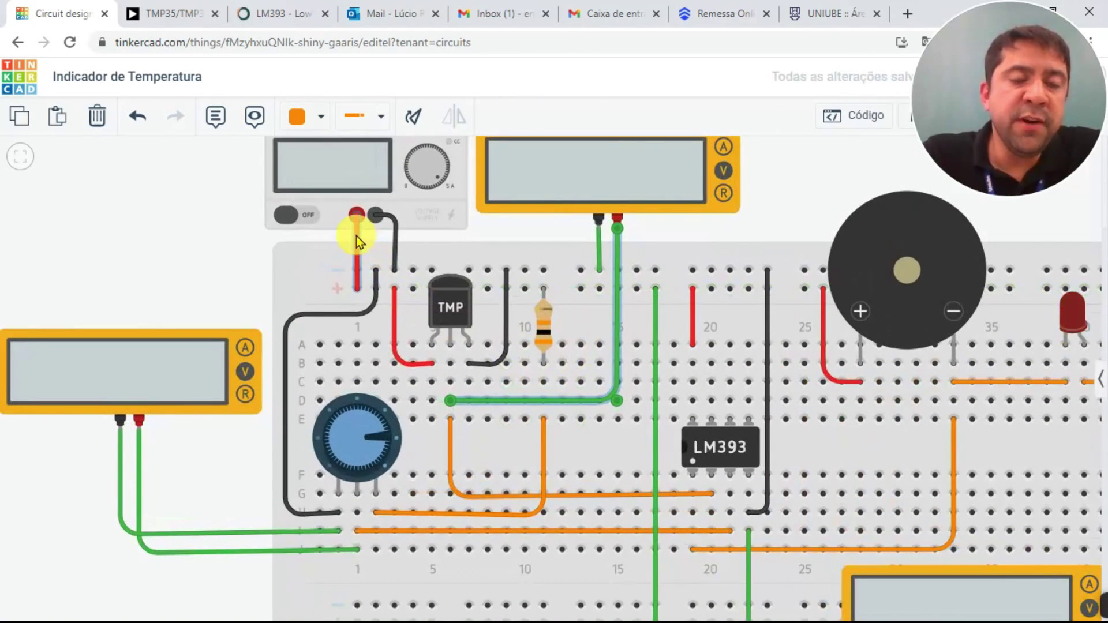
Review how the upper multimeter is wired between the negative rail and the TMP sensor's output
left_click(393, 233)
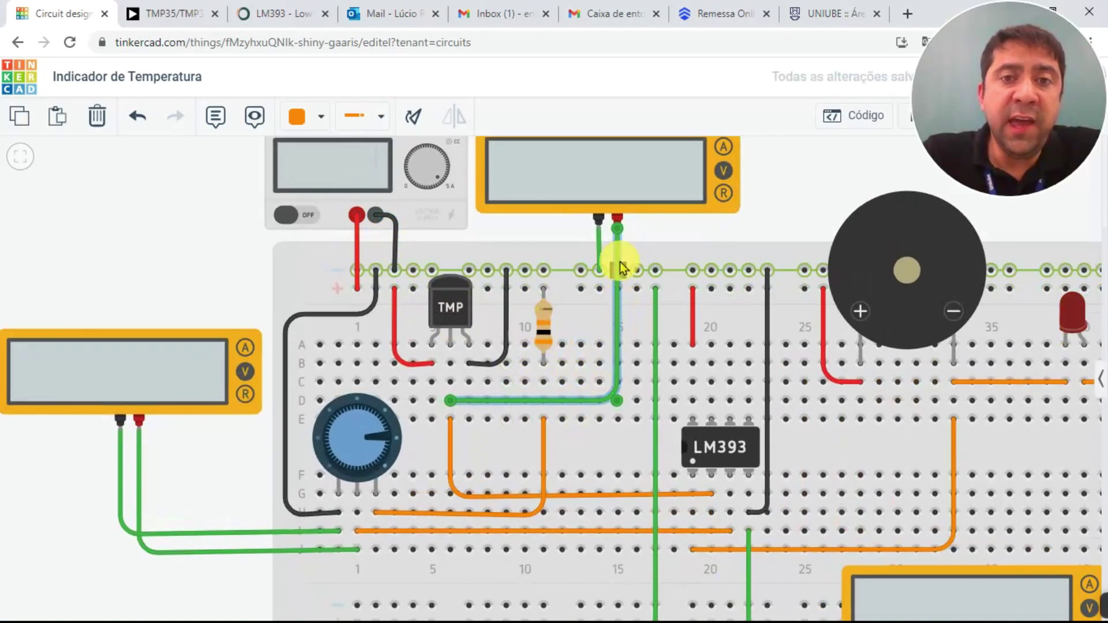
scroll(608, 247, "up", 2)
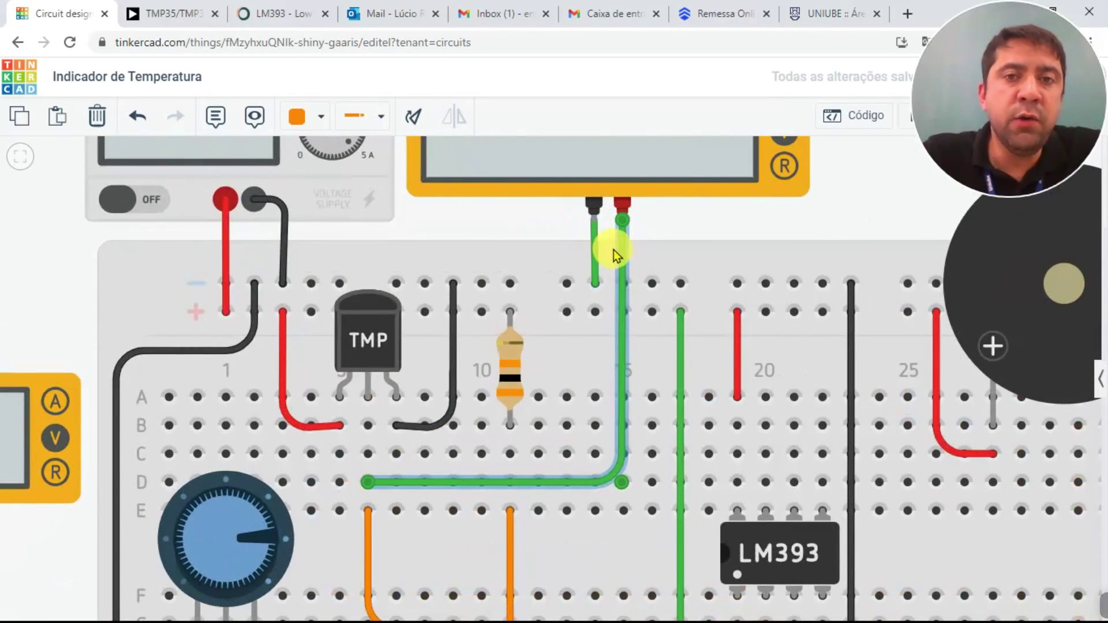
scroll(621, 254, "down", 3)
scroll(527, 437, "up", 3)
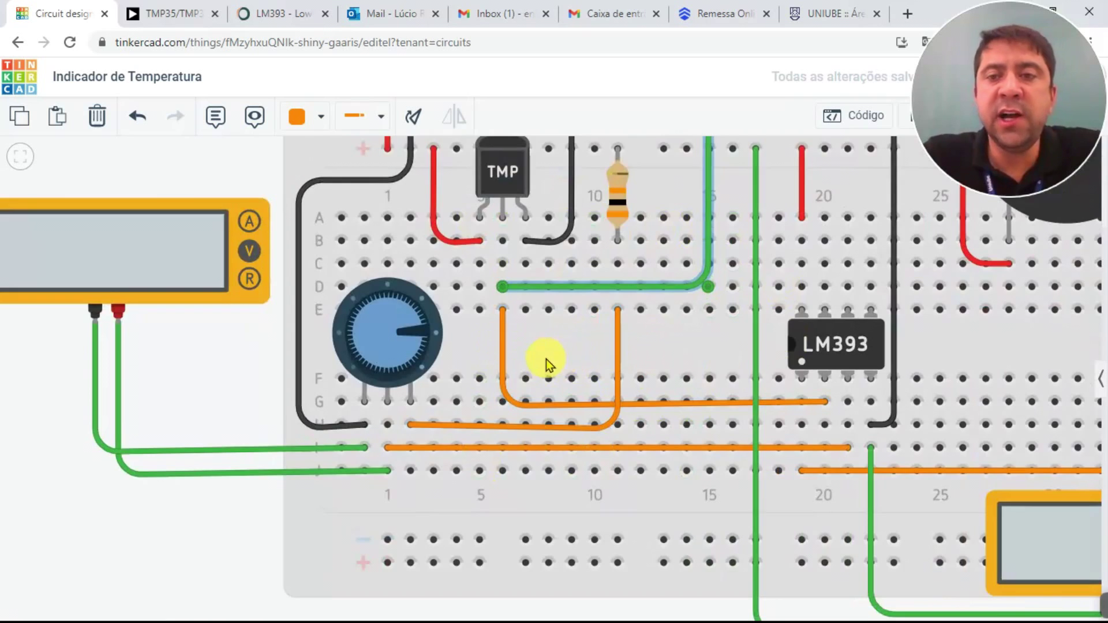
scroll(546, 359, "down", 4)
scroll(773, 329, "up", 2)
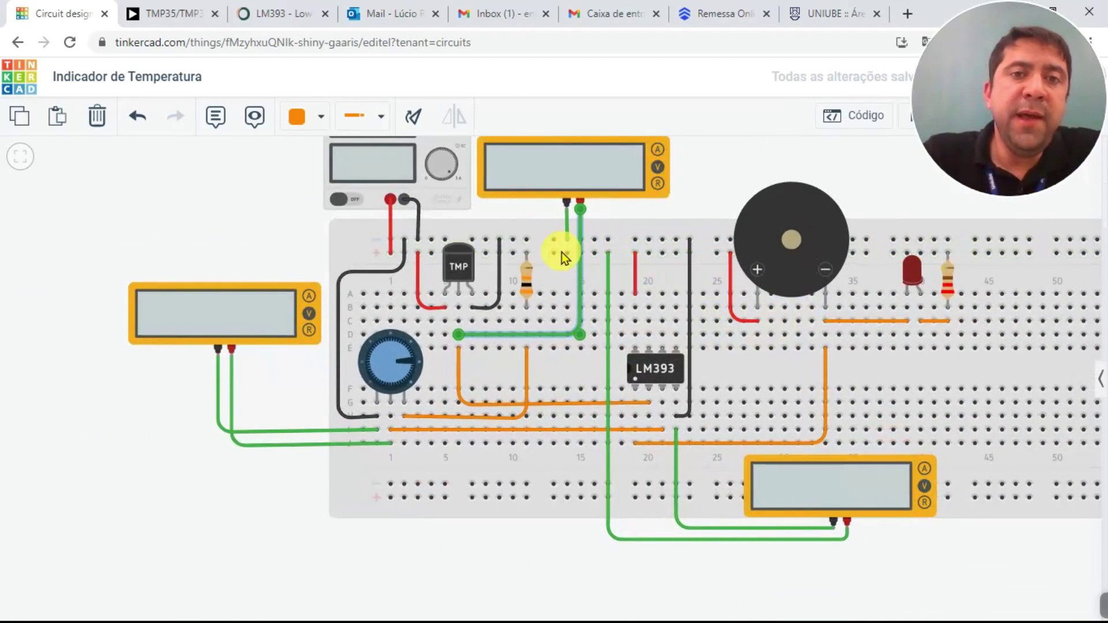
scroll(564, 252, "up", 3)
scroll(563, 254, "down", 2)
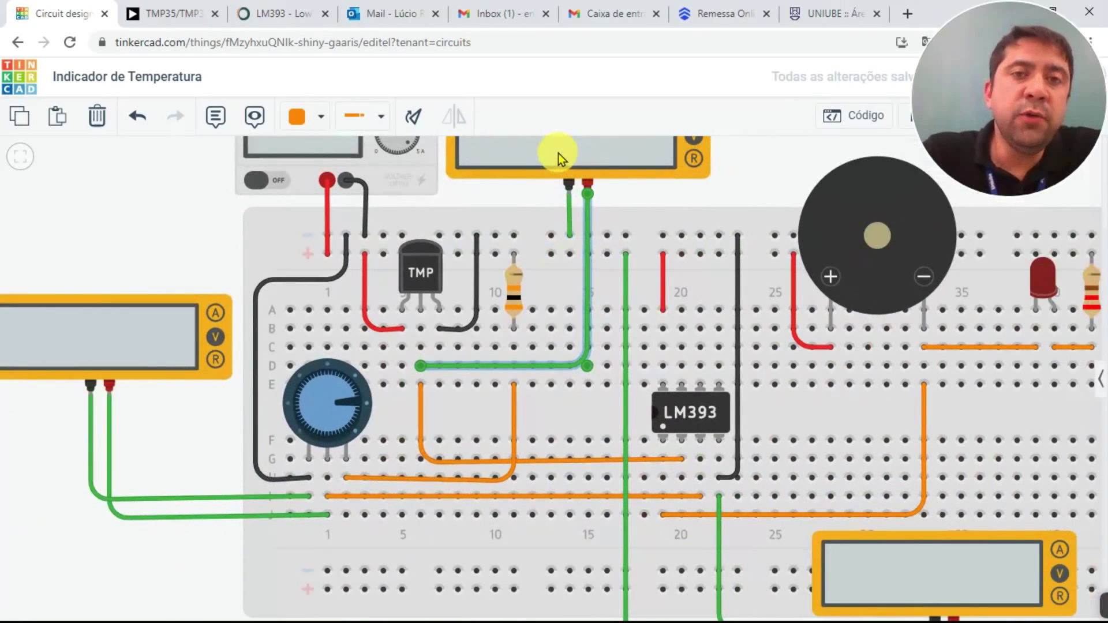
left_click_drag(136, 192, 112, 347)
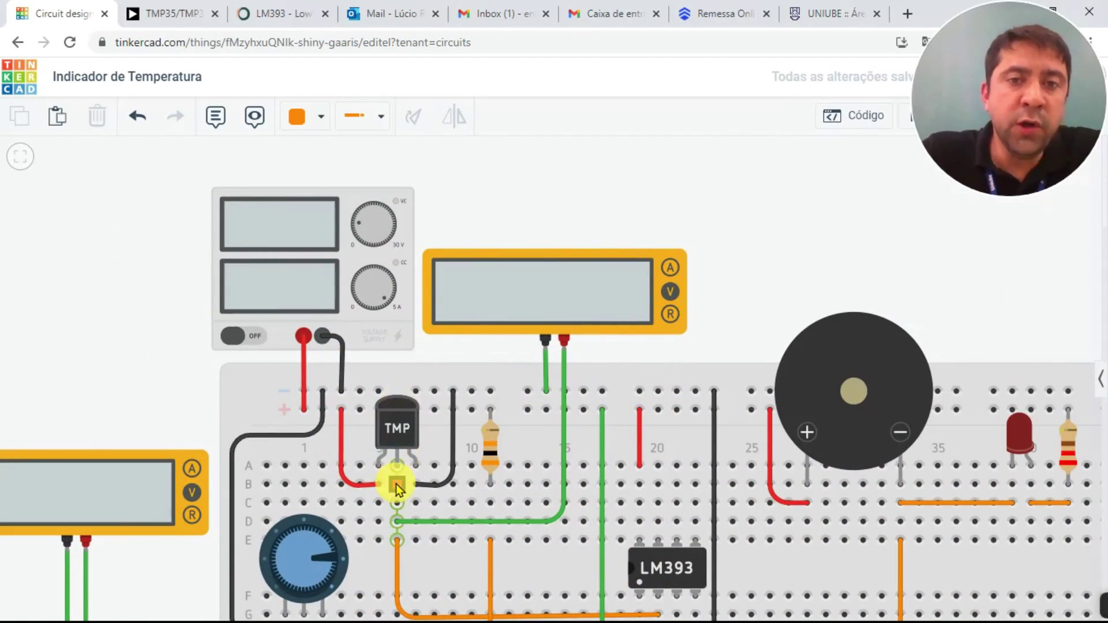
Inspect the orange wire from the TMP sensor's output to the LM393's second pin
left_click_drag(116, 322, 82, 161)
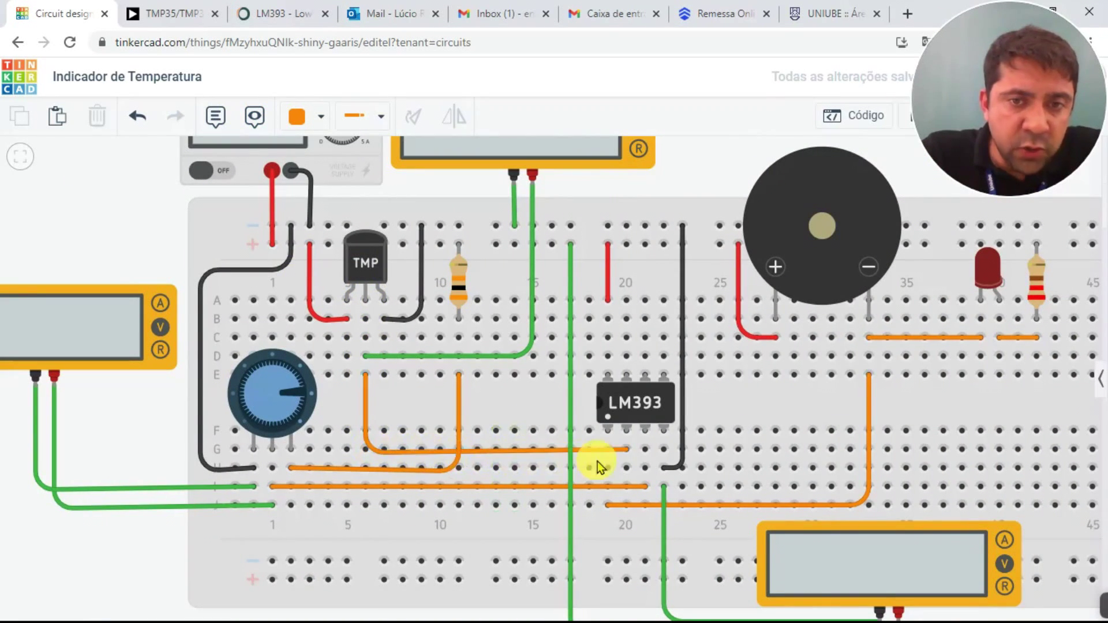
scroll(628, 452, "up", 5)
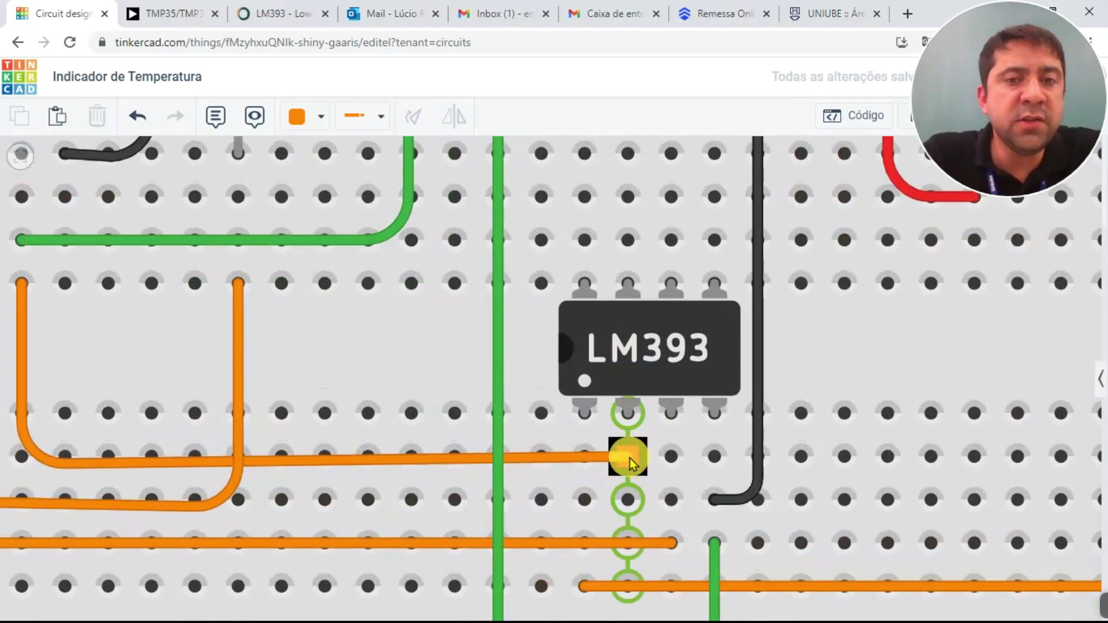
left_click_drag(629, 458, 634, 457)
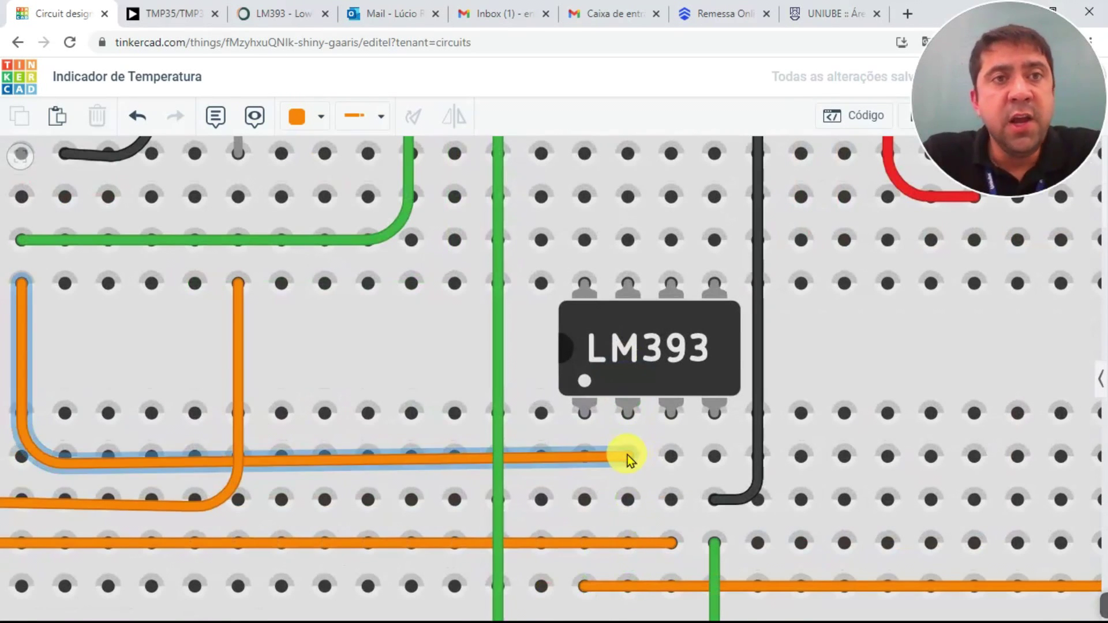
Switch to the LM393 datasheet and examine the pin connections diagram on page 1 at 300% zoom
left_click(254, 8)
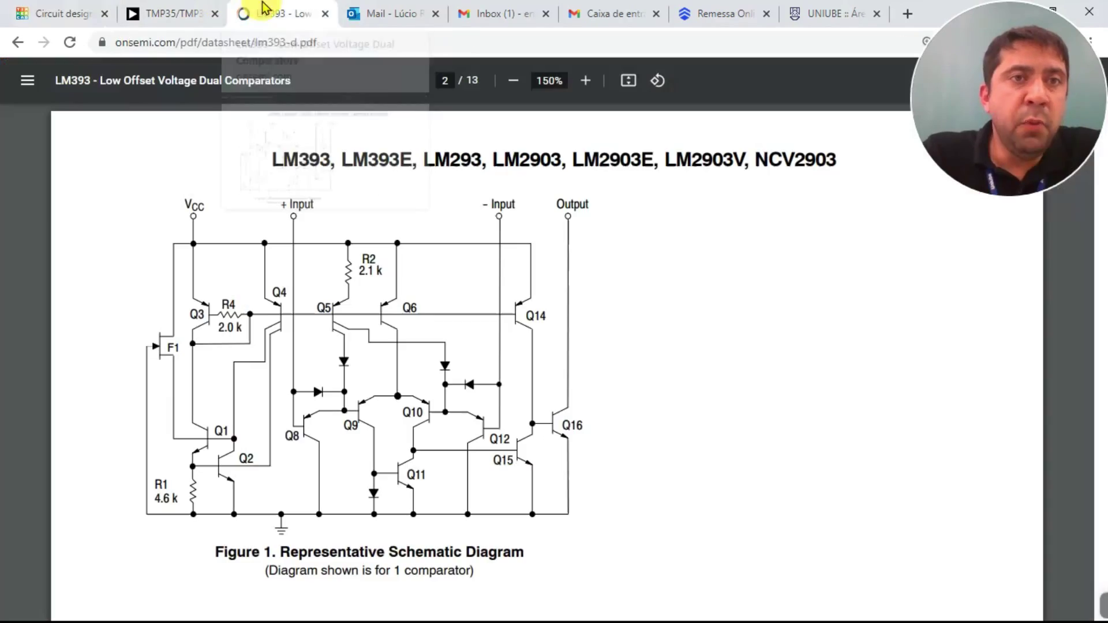
scroll(497, 376, "up", 4)
scroll(497, 372, "up", 9)
scroll(493, 352, "down", 1)
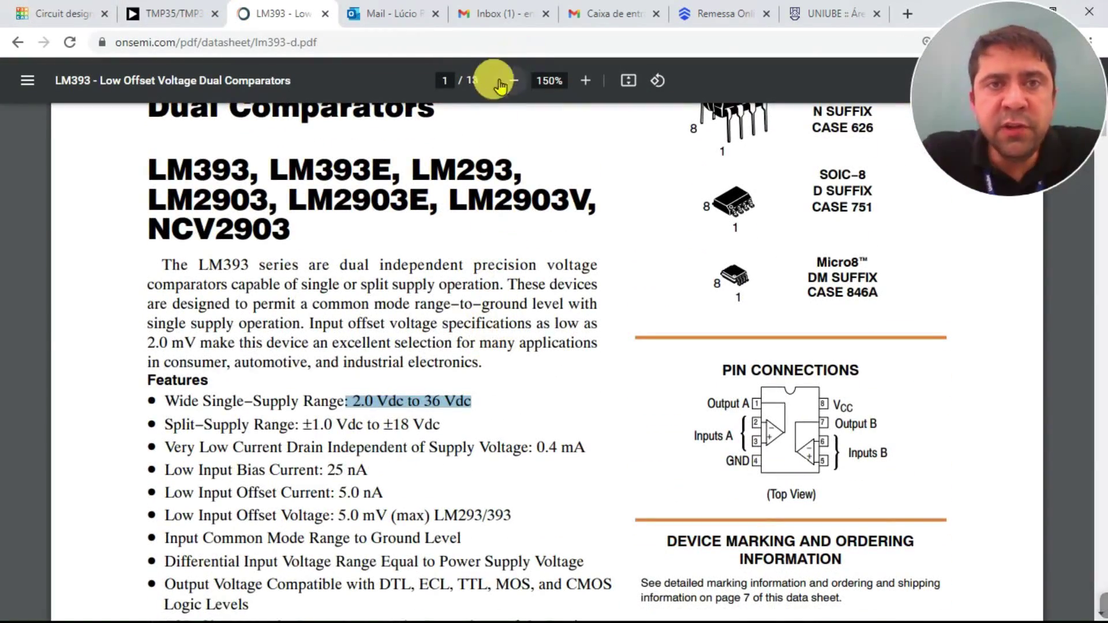
left_click(585, 80)
left_click(585, 80)
left_click(585, 80)
left_click(585, 80)
left_click_drag(421, 615, 823, 366)
scroll(801, 349, "down", 8)
scroll(814, 354, "up", 3)
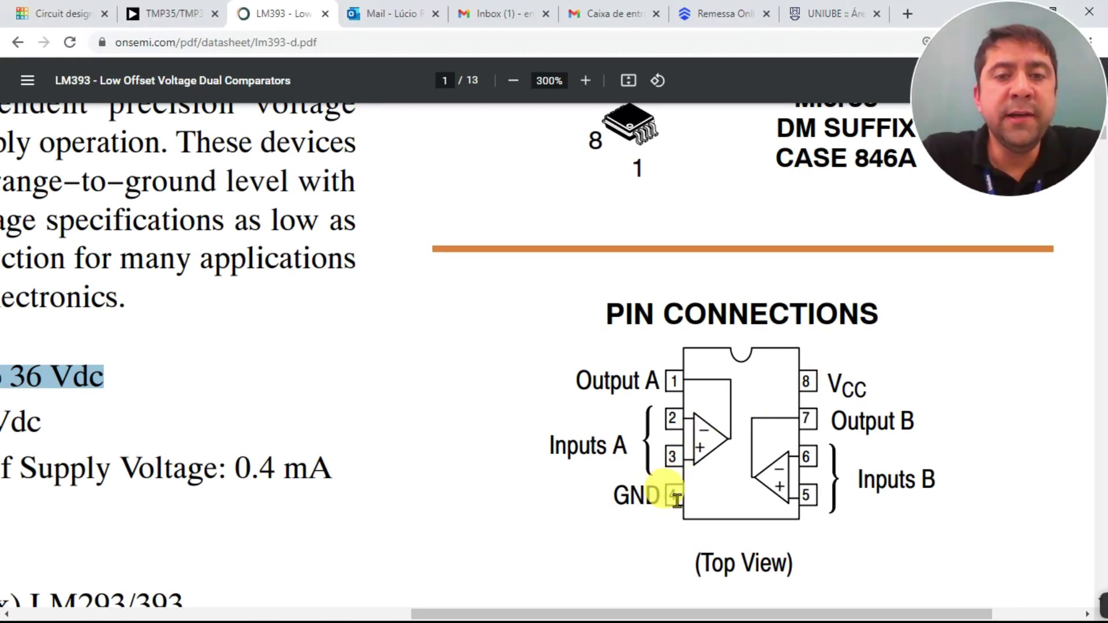
Return to the Tinkercad circuit and trace the sensor and potentiometer wires into the LM393's comparator inputs
left_click(43, 12)
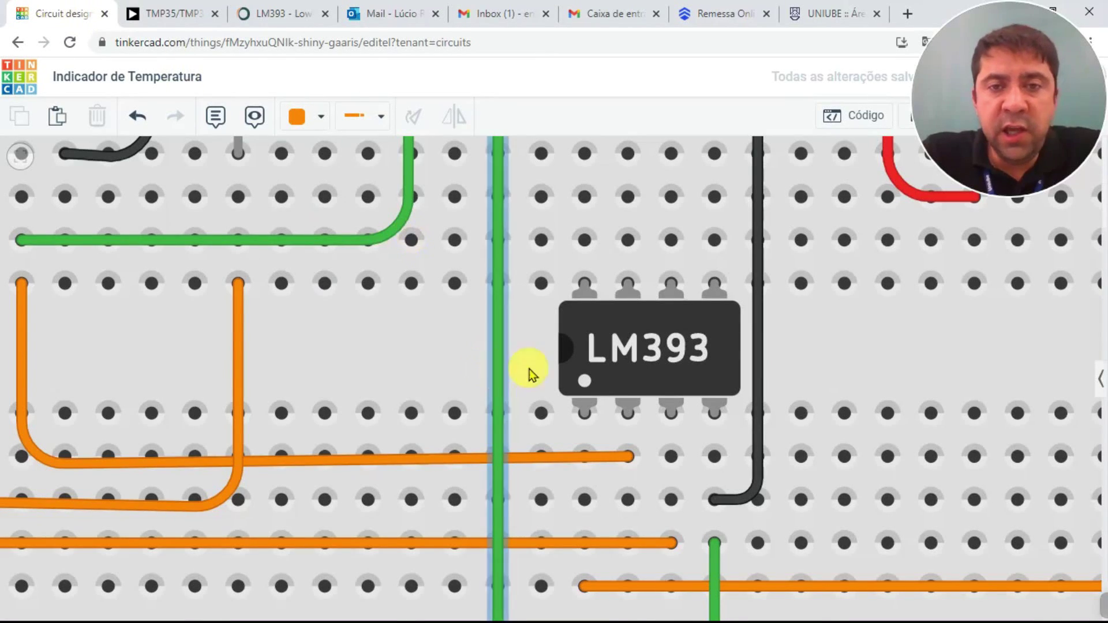
scroll(531, 374, "down", 5)
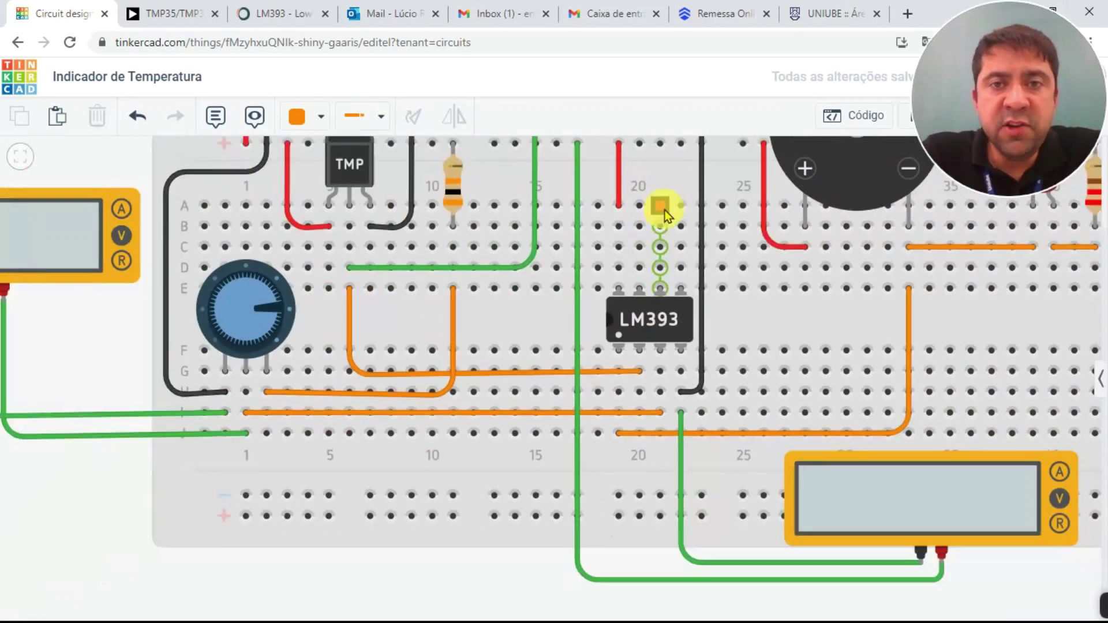
scroll(664, 209, "down", 1)
left_click_drag(69, 502, 71, 557)
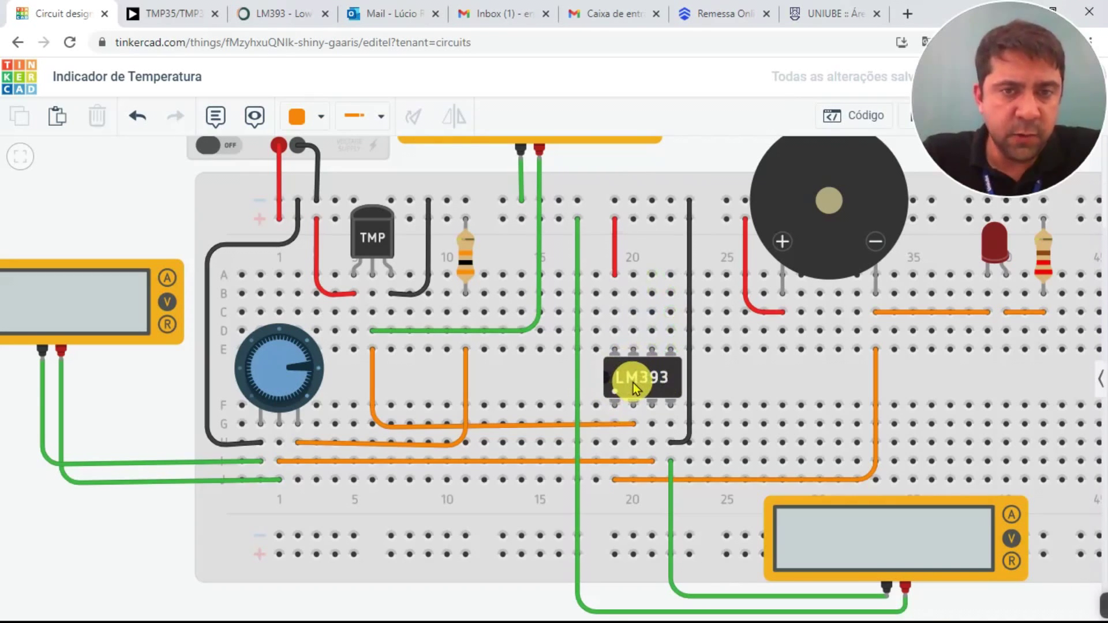
left_click(369, 362)
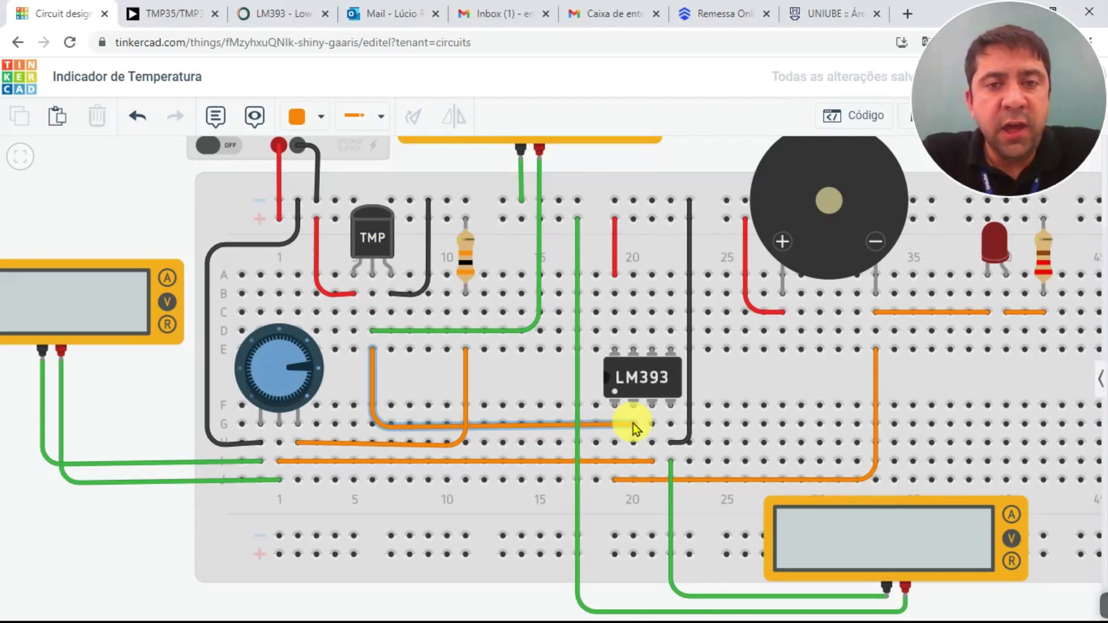
mouse_move(633, 426)
left_mouse_down()
mouse_move(653, 409)
mouse_move(650, 452)
mouse_move(652, 426)
left_mouse_up()
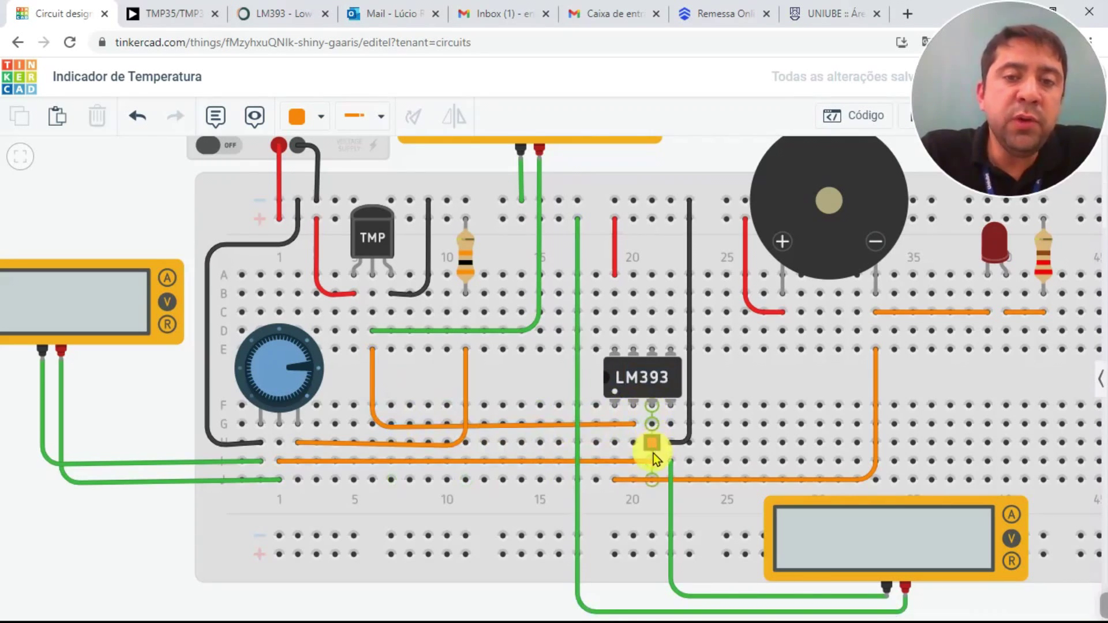
Examine the potentiometer's ground connection and how the multimeter beside it is wired to its terminals
scroll(653, 456, "up", 5)
scroll(653, 387, "down", 4)
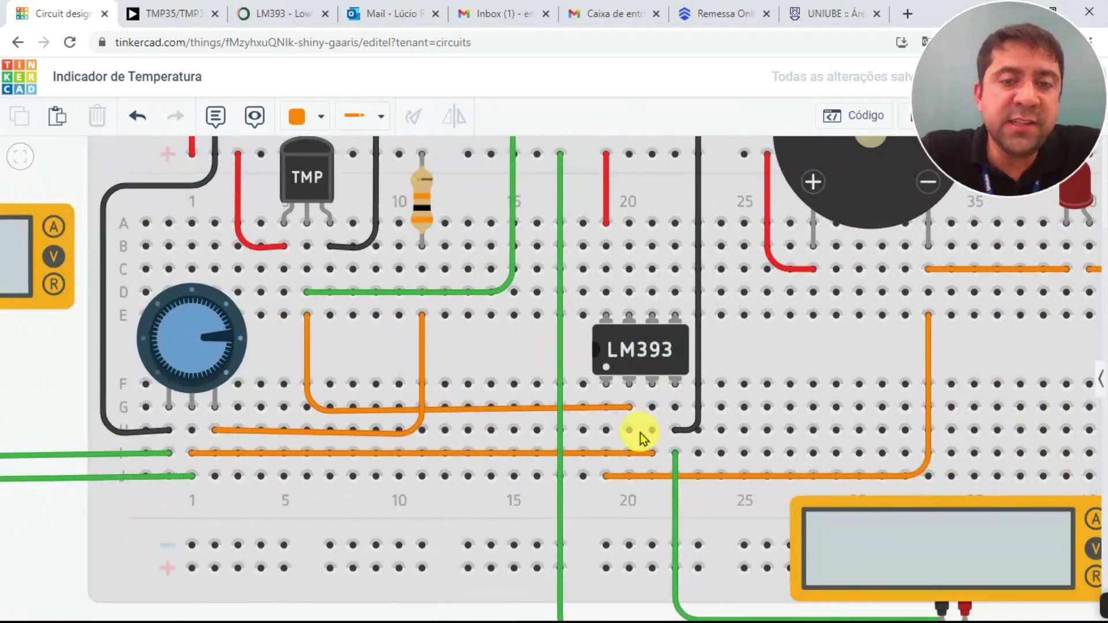
scroll(642, 443, "up", 2)
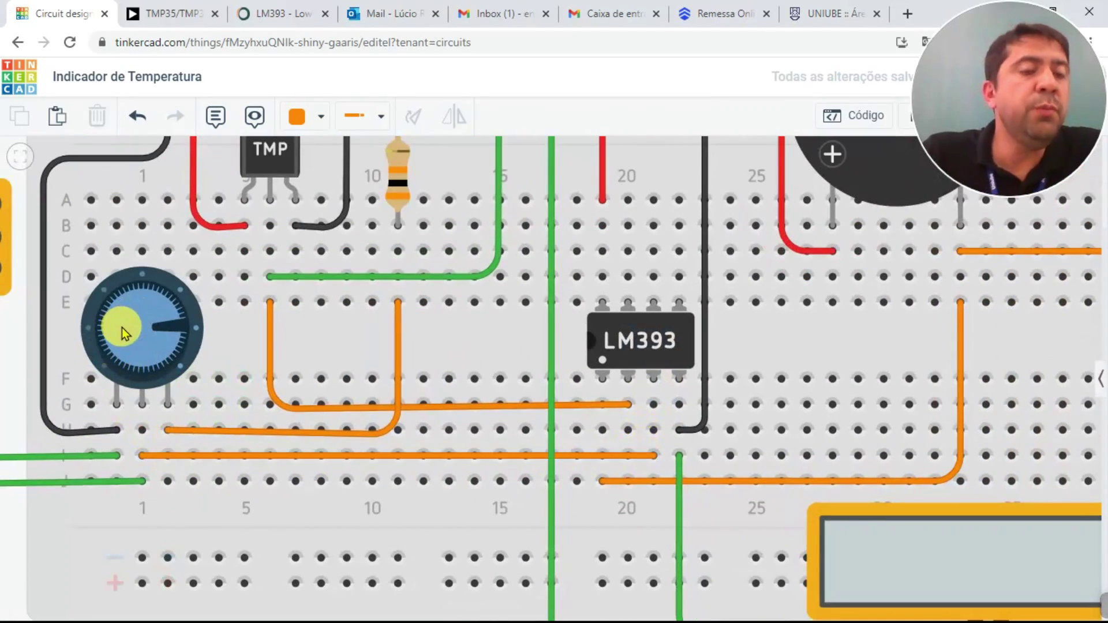
scroll(121, 338, "down", 4)
scroll(123, 322, "up", 2)
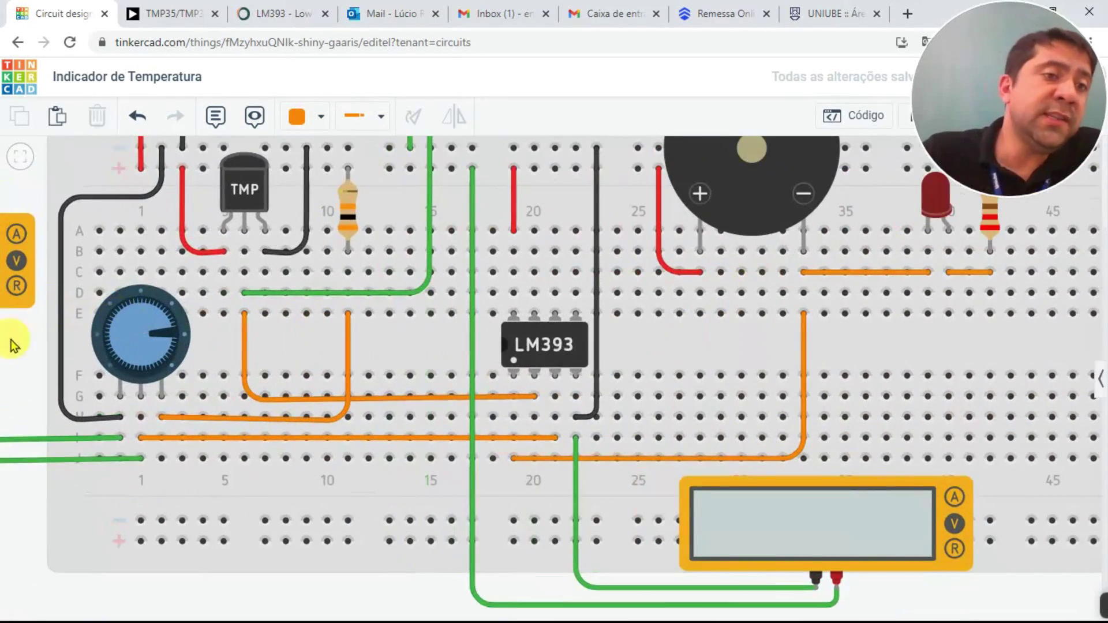
left_click_drag(28, 368, 166, 430)
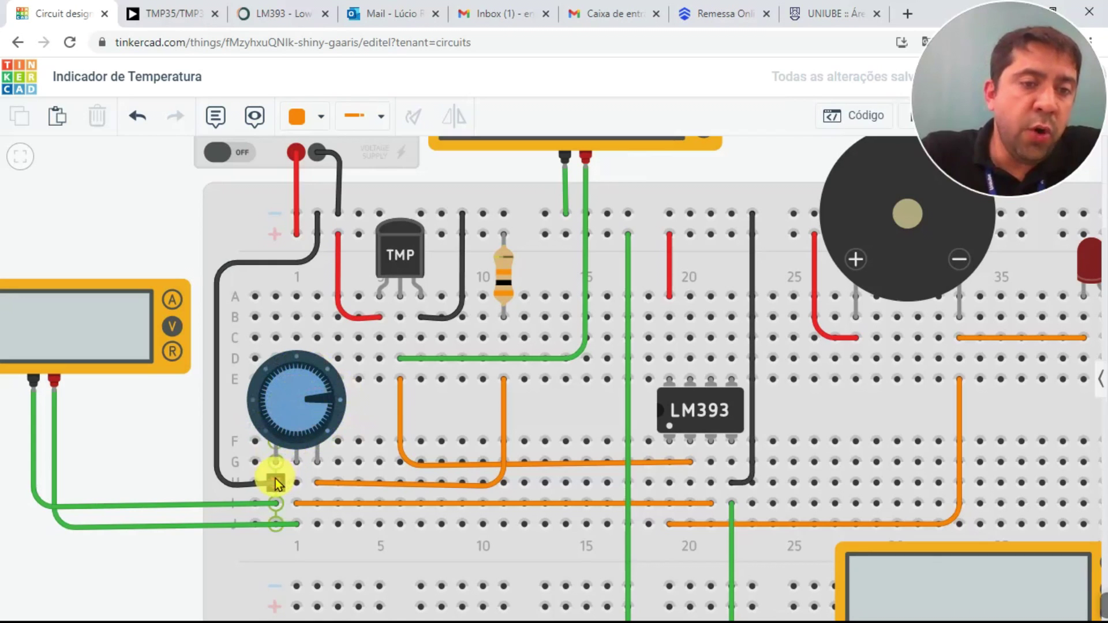
left_click(220, 473)
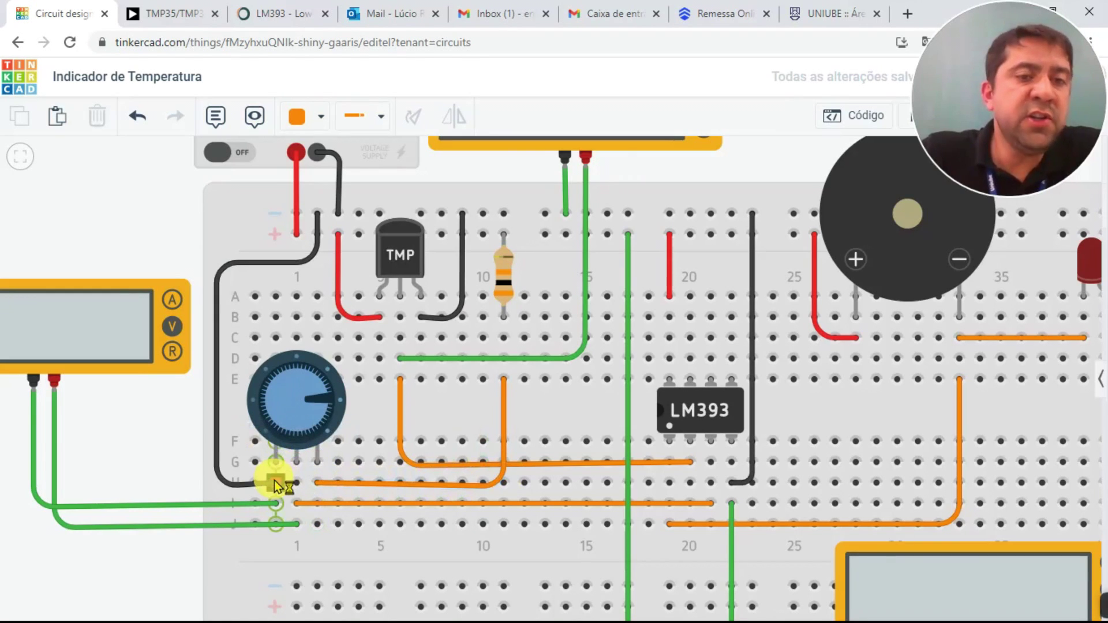
Check the resistance settings of the potentiometer and of the resistor beside the TMP sensor
left_click(309, 392)
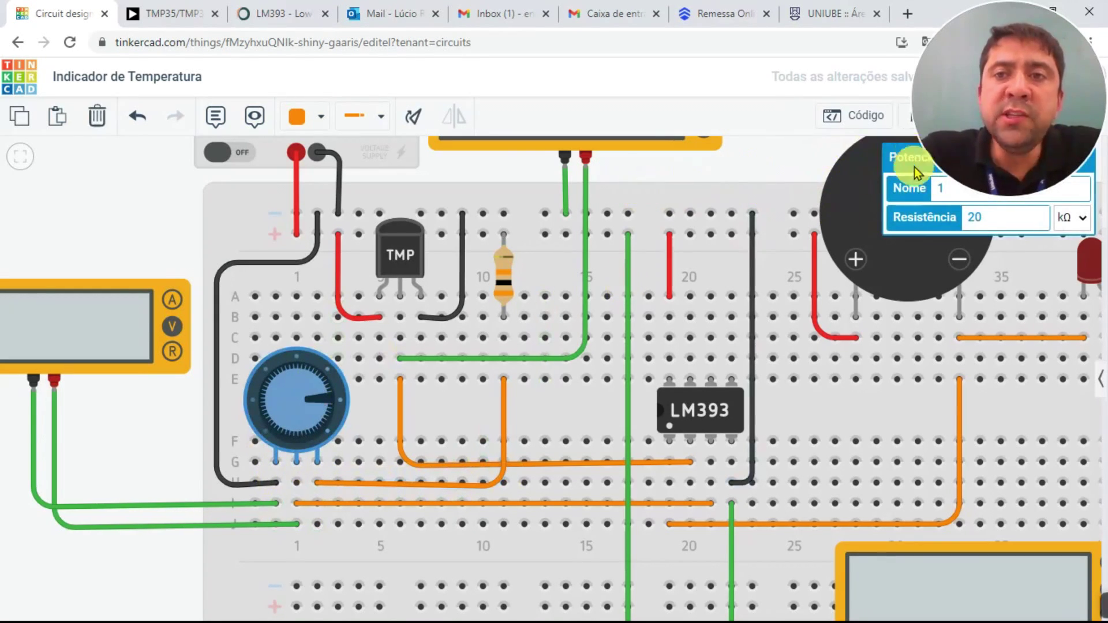
type("20")
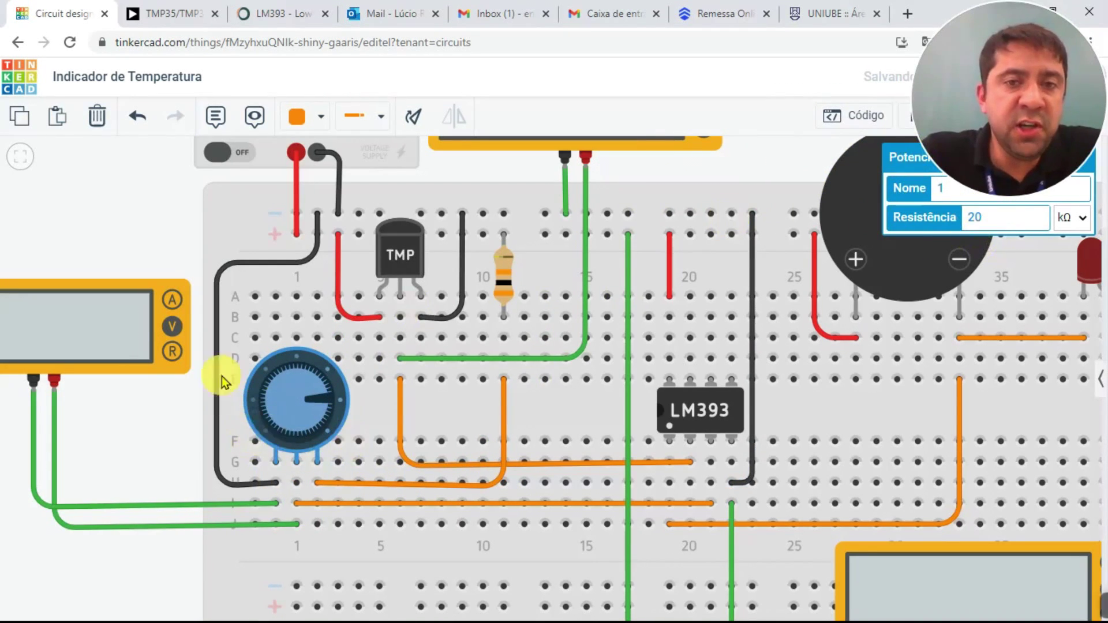
left_click(509, 275)
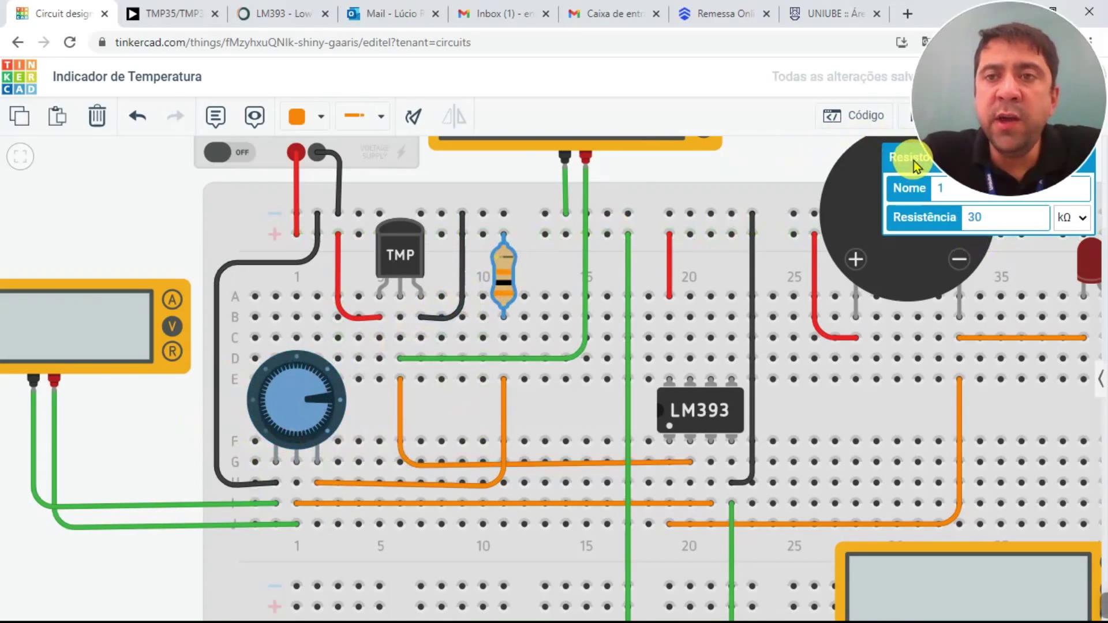
left_click(977, 215)
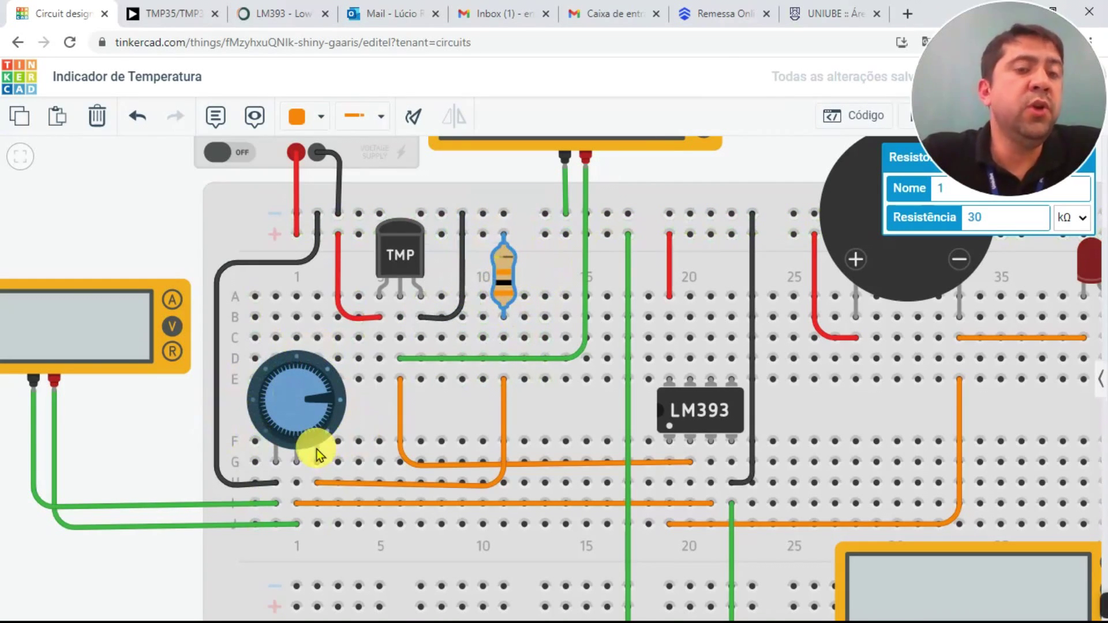
left_click(327, 397)
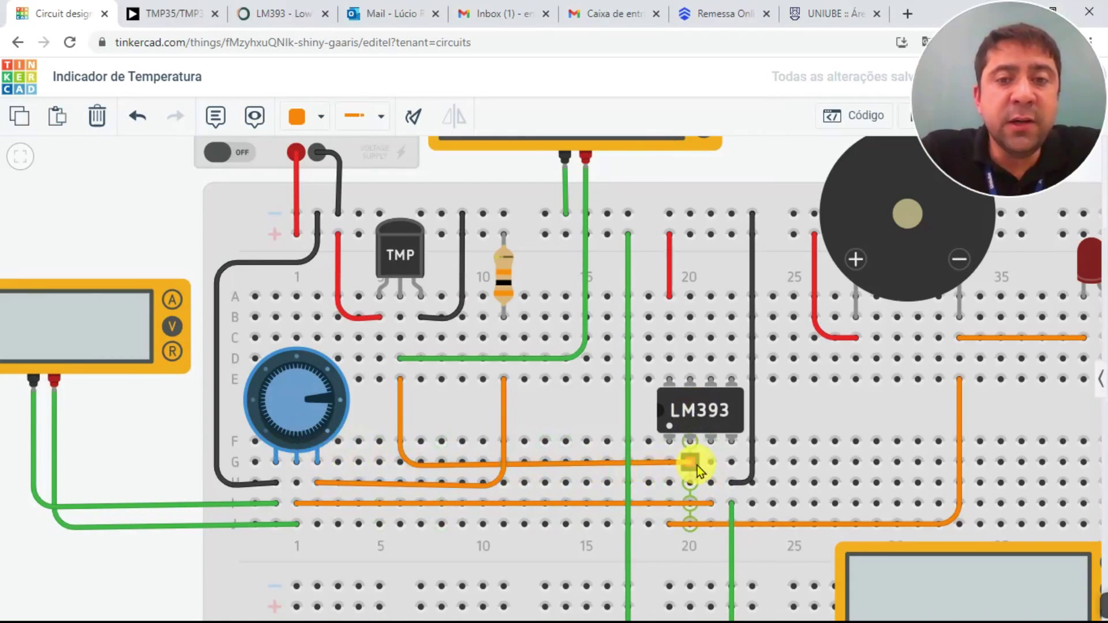
Trace the sensor and potentiometer wires to the second and third pins of the LM393
left_click_drag(695, 462, 687, 462)
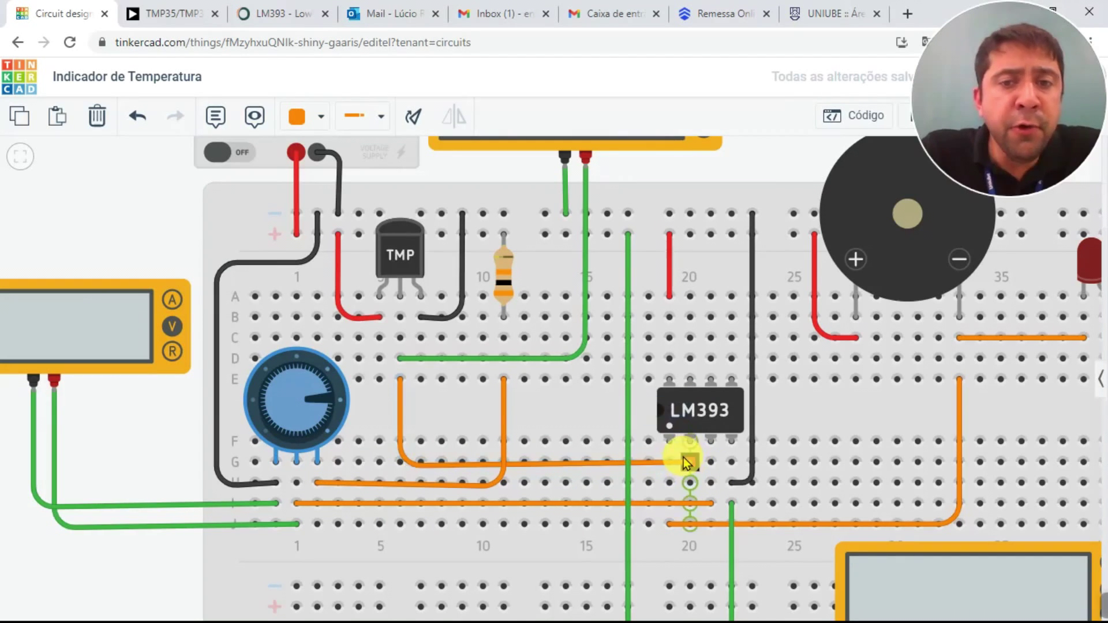
left_click_drag(709, 504, 709, 501)
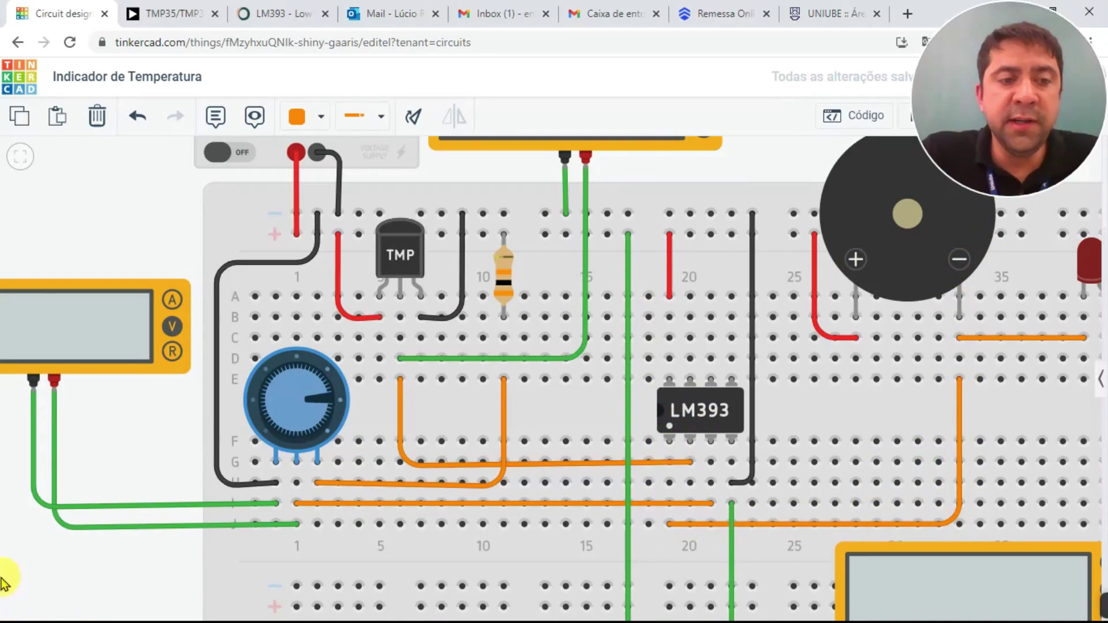
scroll(78, 567, "down", 2)
left_click_drag(127, 577, 94, 522)
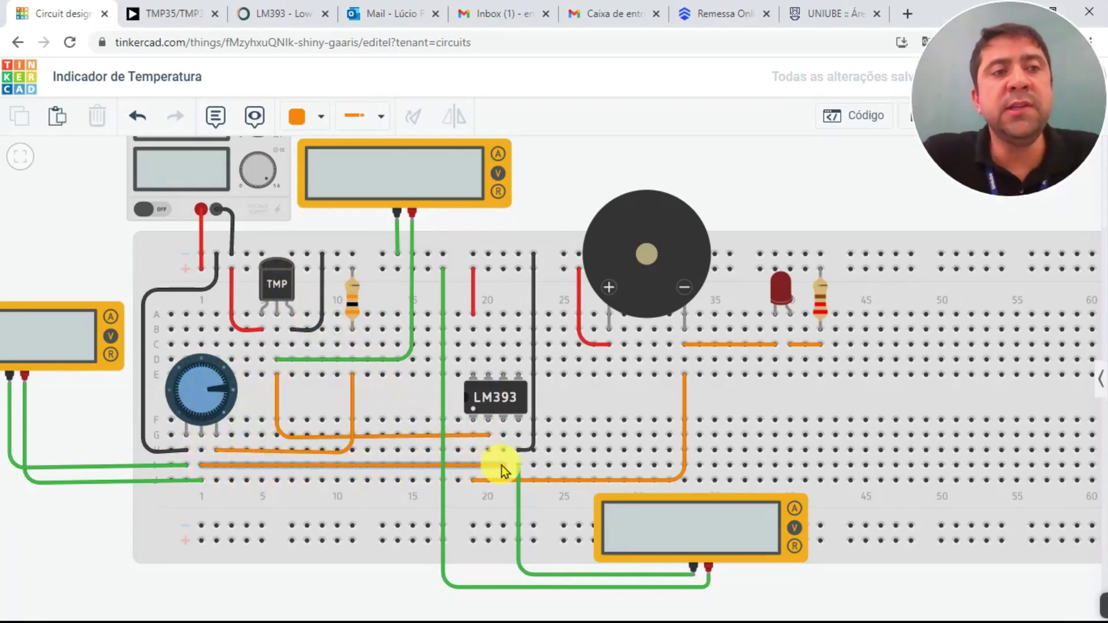
left_click_drag(502, 470, 504, 436)
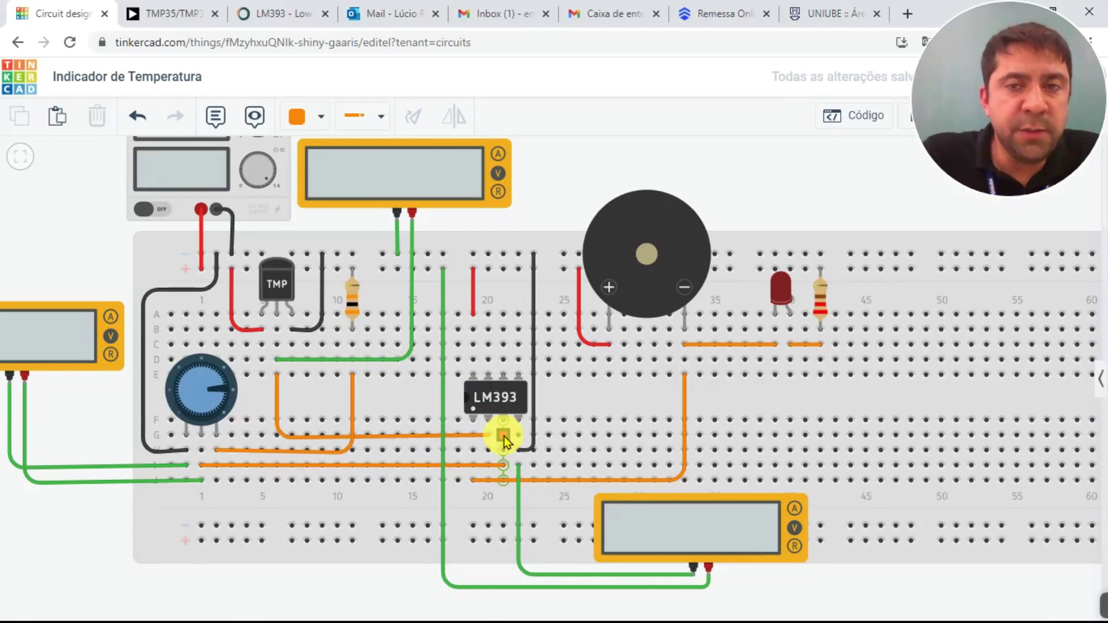
left_click(503, 412)
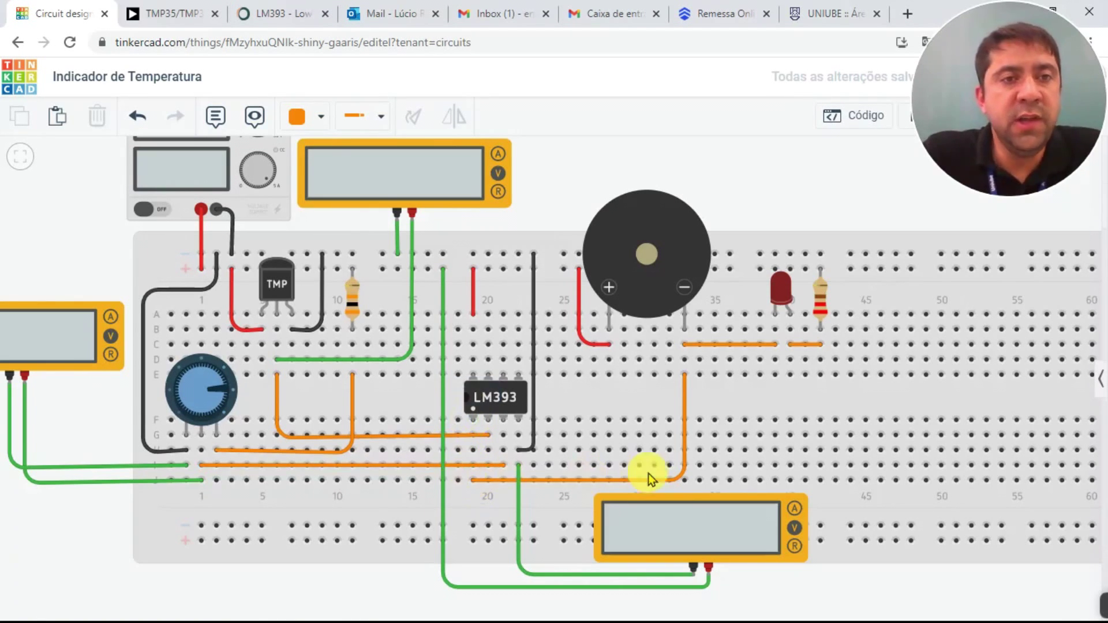
Run the simulation, turn the potentiometer until its multimeter shows about 2.11 V, and stop the simulation
scroll(521, 474, "down", 5)
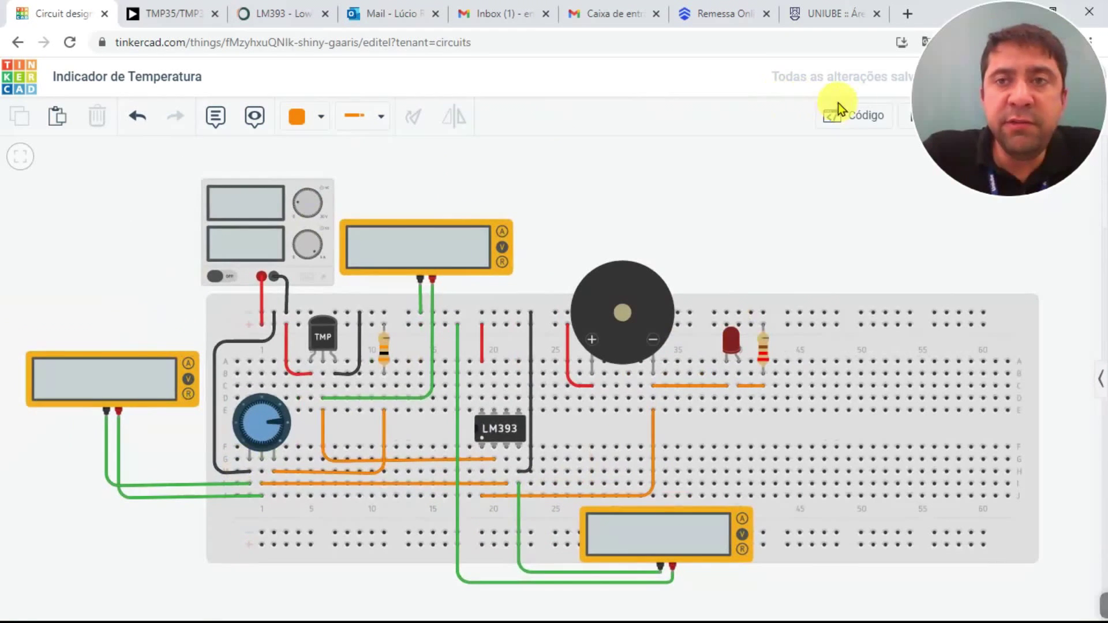
left_click(909, 117)
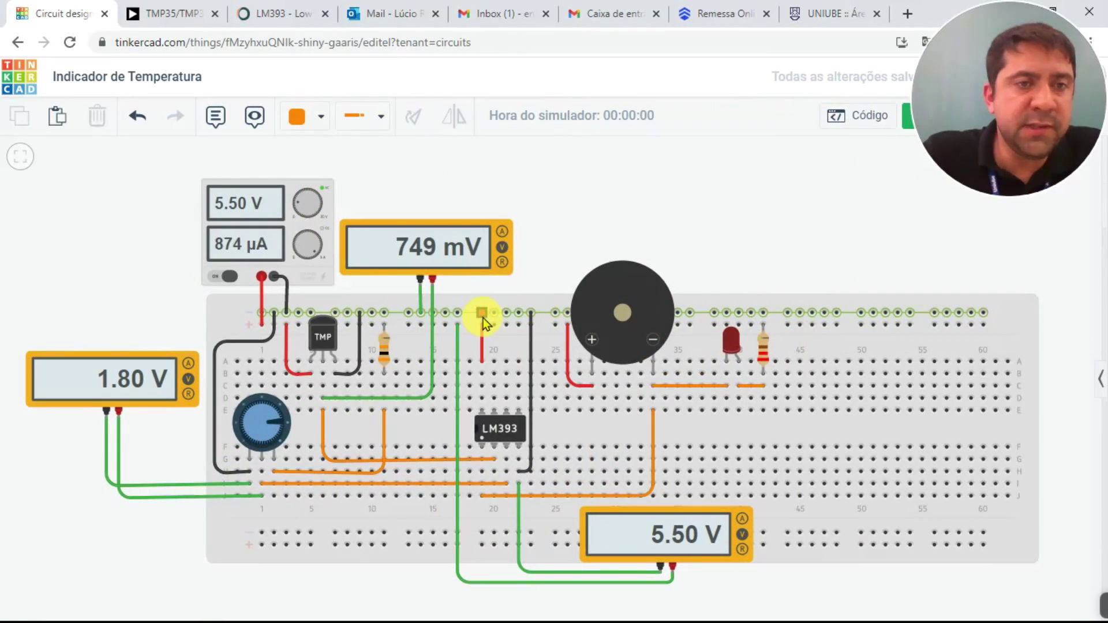
mouse_move(272, 429)
left_mouse_down()
mouse_move(273, 405)
mouse_move(254, 399)
mouse_move(245, 421)
mouse_move(250, 396)
mouse_move(278, 431)
mouse_move(274, 448)
left_mouse_up()
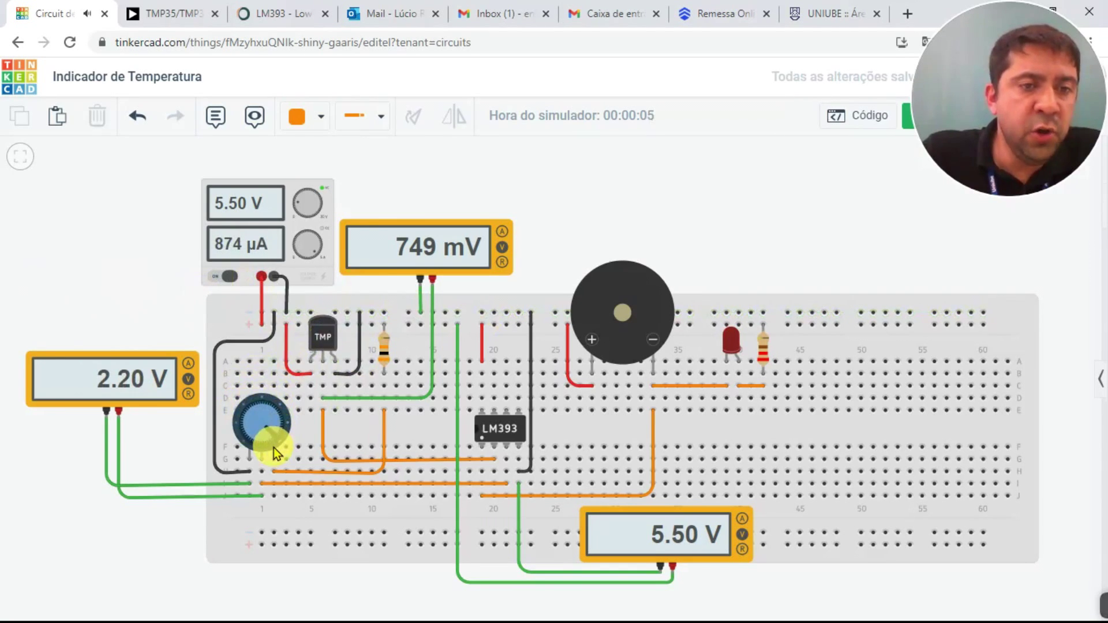
left_click_drag(277, 442, 282, 437)
left_click(907, 116)
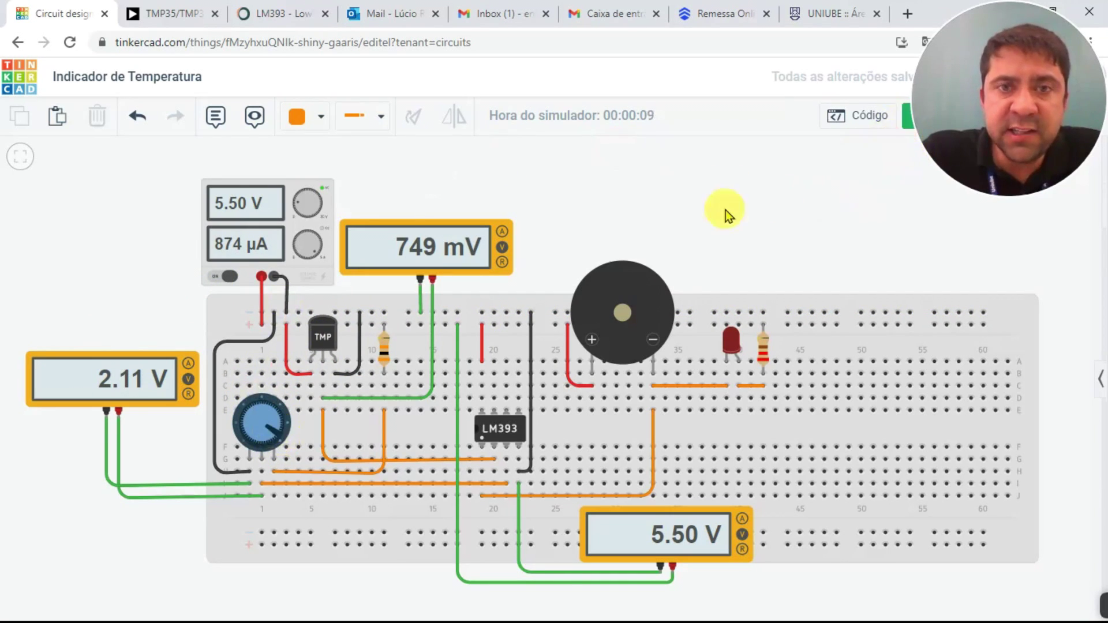
With the simulation stopped, recheck the resistance values of the potentiometer and its series resistor
left_click(268, 431)
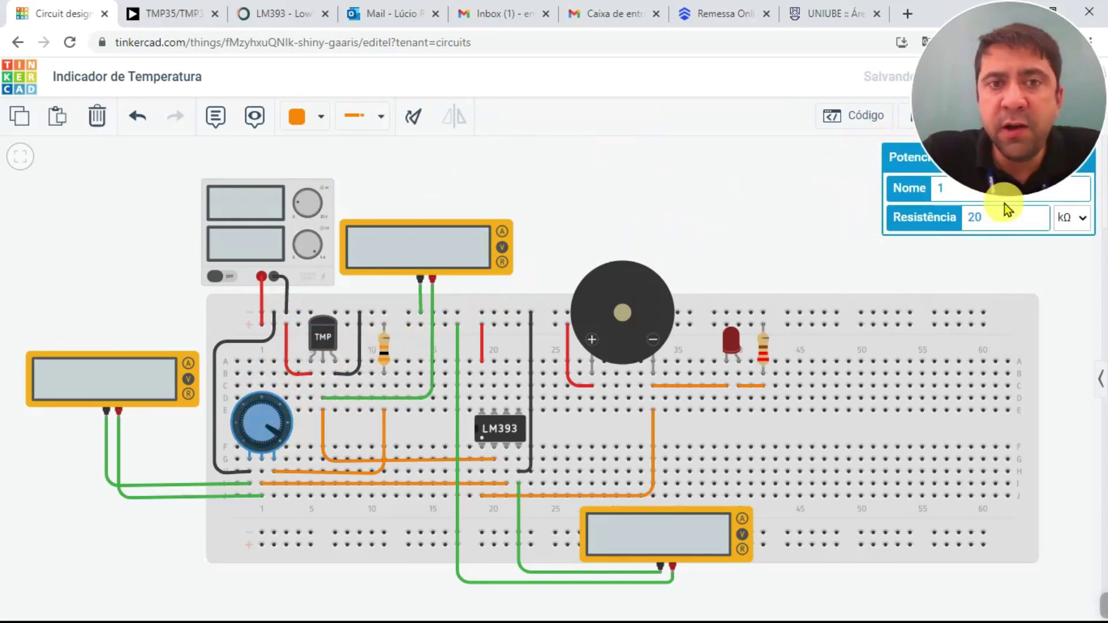
left_click(386, 349)
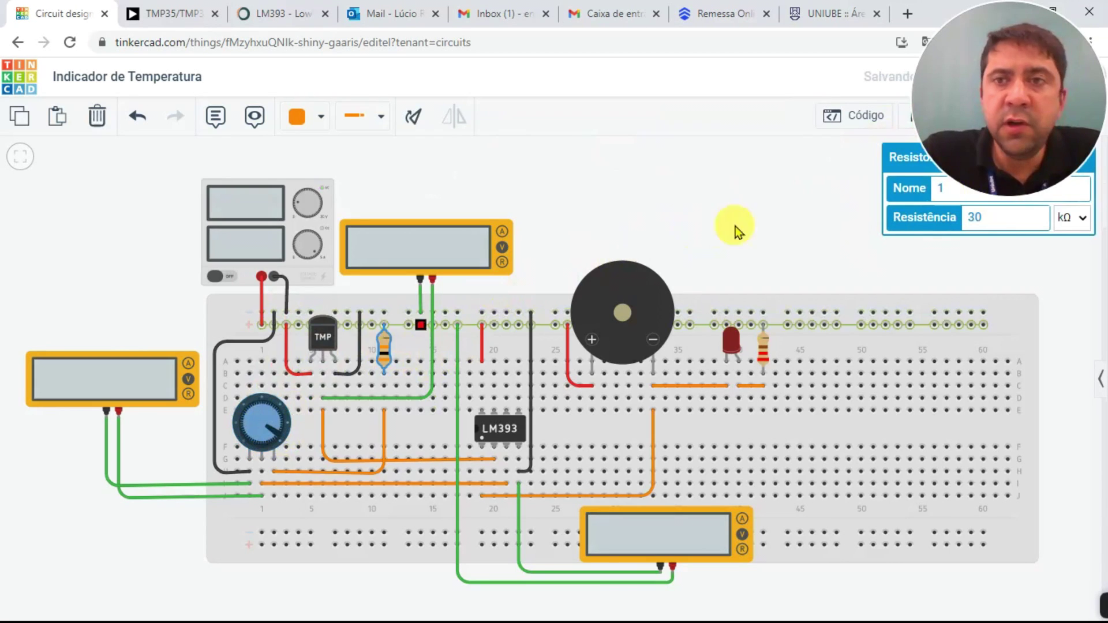
left_click(762, 181)
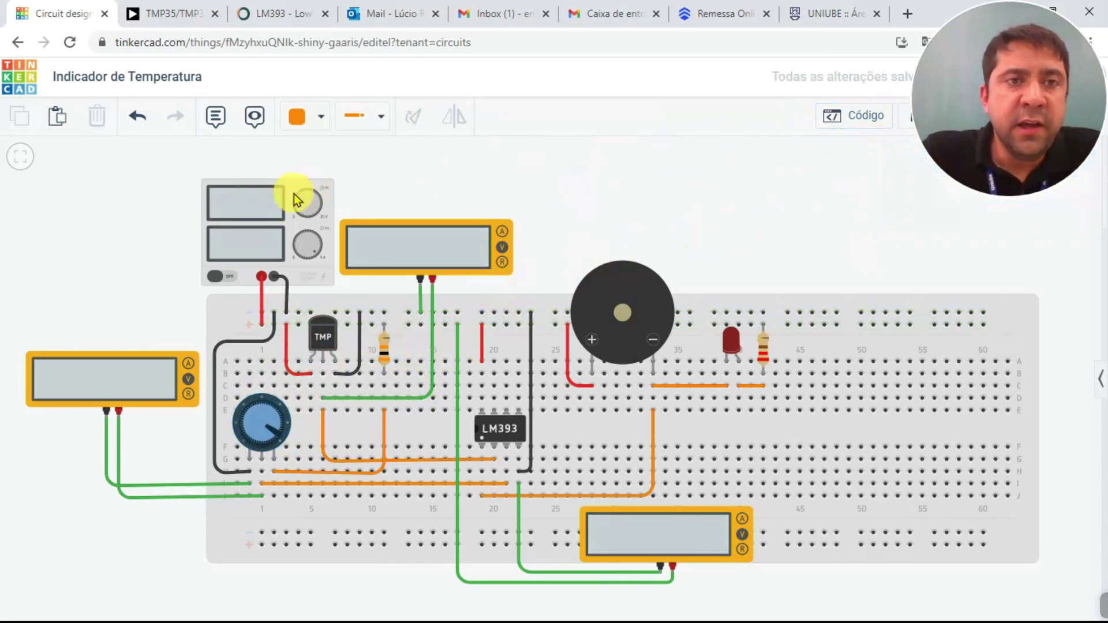
Set the power supply's voltage to 5 V
left_click(285, 206)
left_click(993, 217)
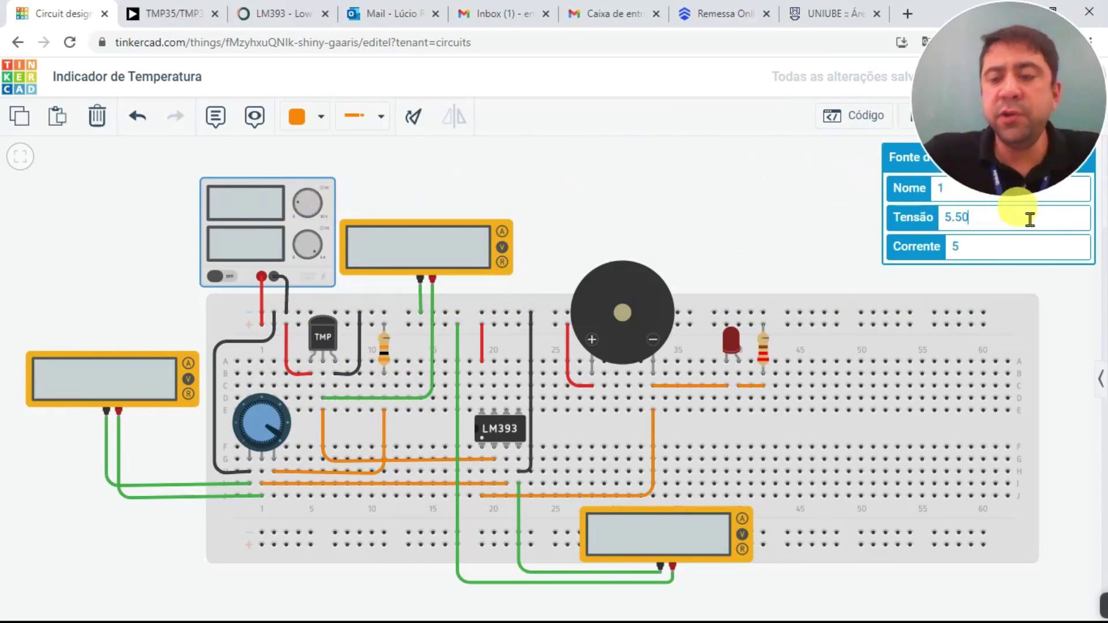
key("BackSpace")
key("BackSpace")
key("BackSpace")
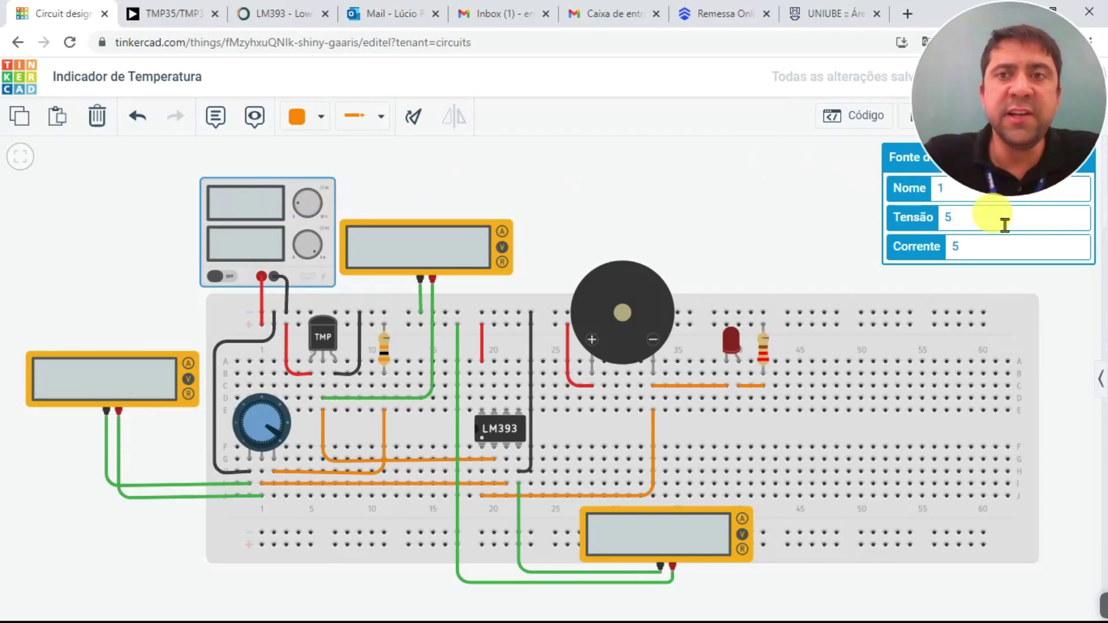
left_click(689, 217)
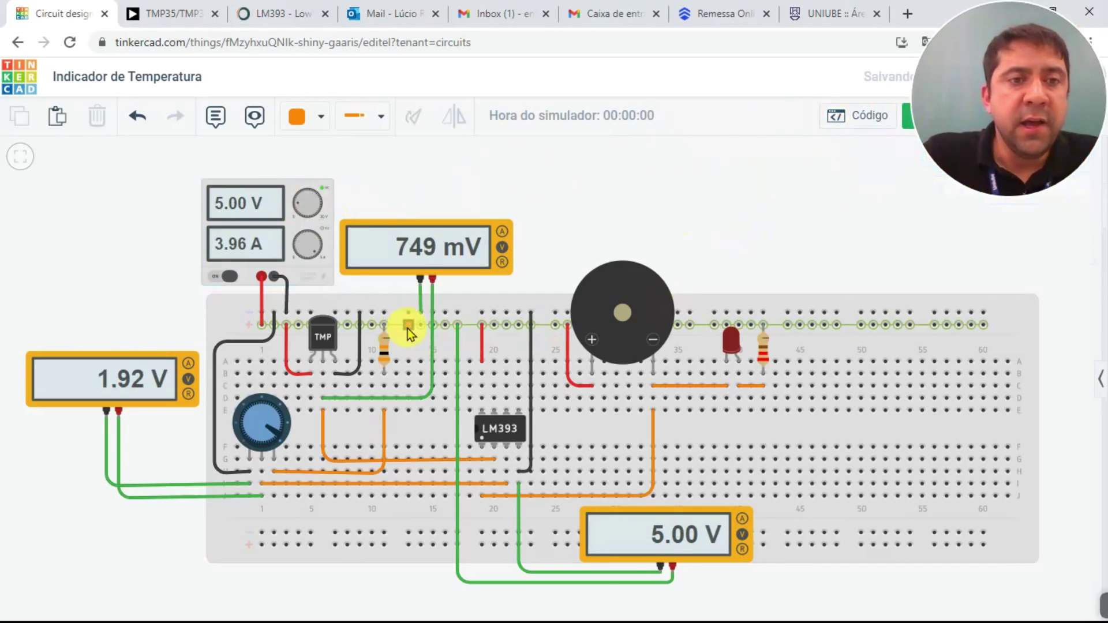
With the simulation running, turn the potentiometer until its multimeter shows about 1.60 V
left_click_drag(278, 434, 279, 427)
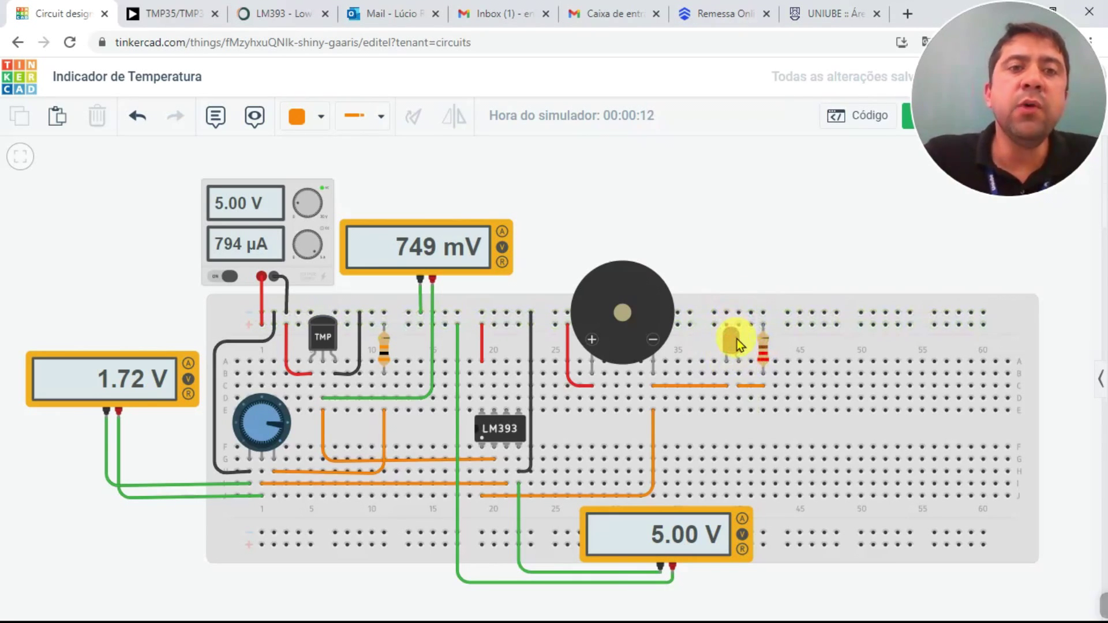
scroll(326, 334, "up", 3)
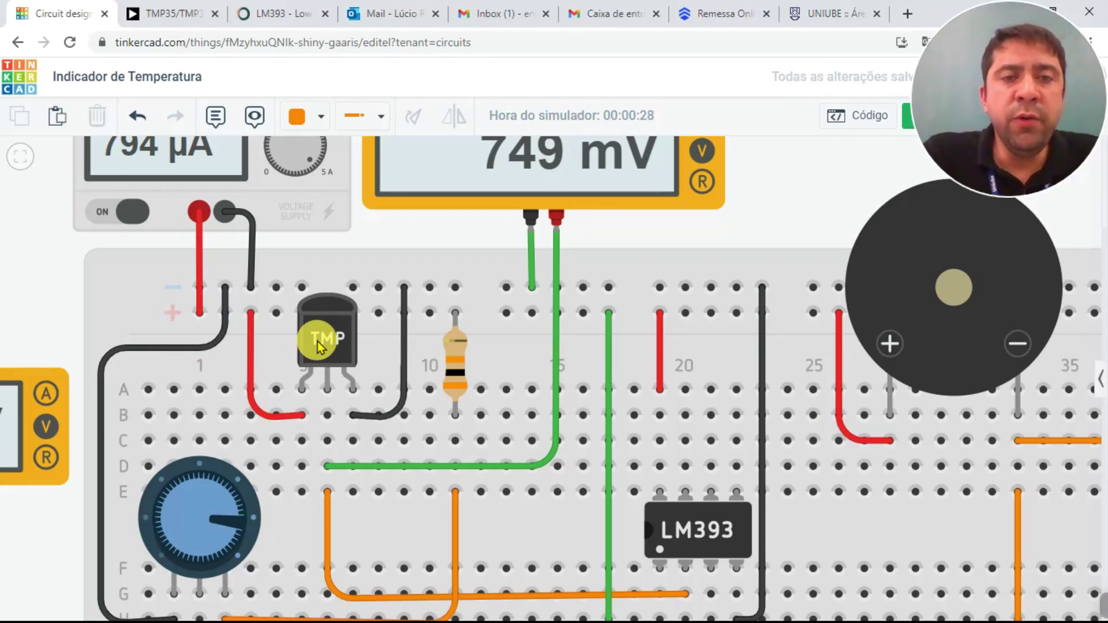
scroll(453, 312, "down", 3)
left_click_drag(328, 462, 321, 458)
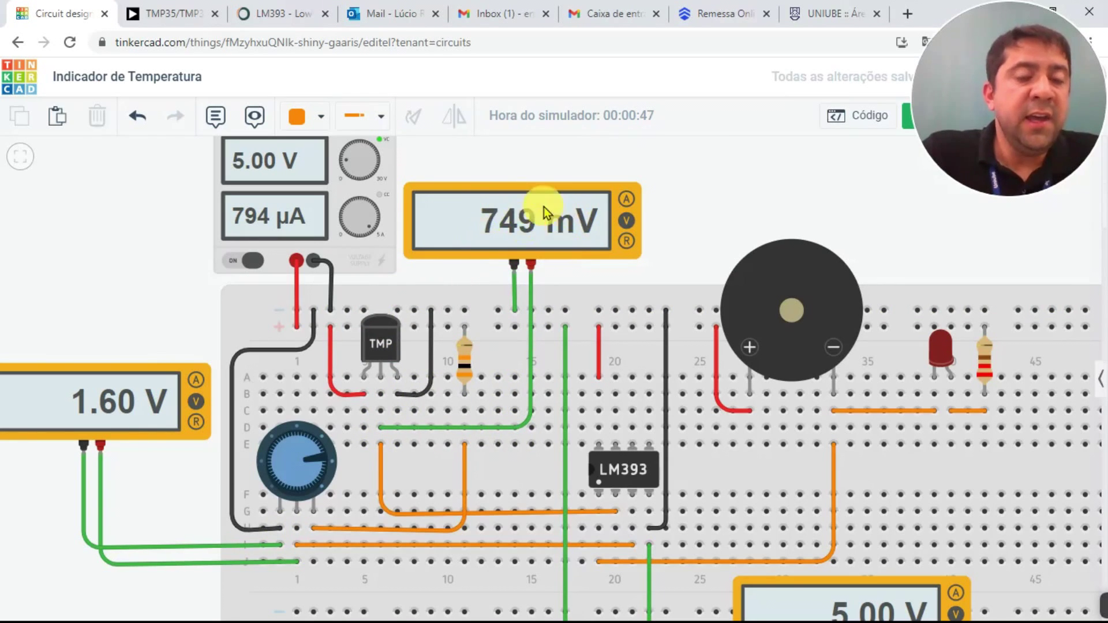
Select the TMP sensor and compare its simulated temperature with the voltage on its output multimeter
left_click(384, 343)
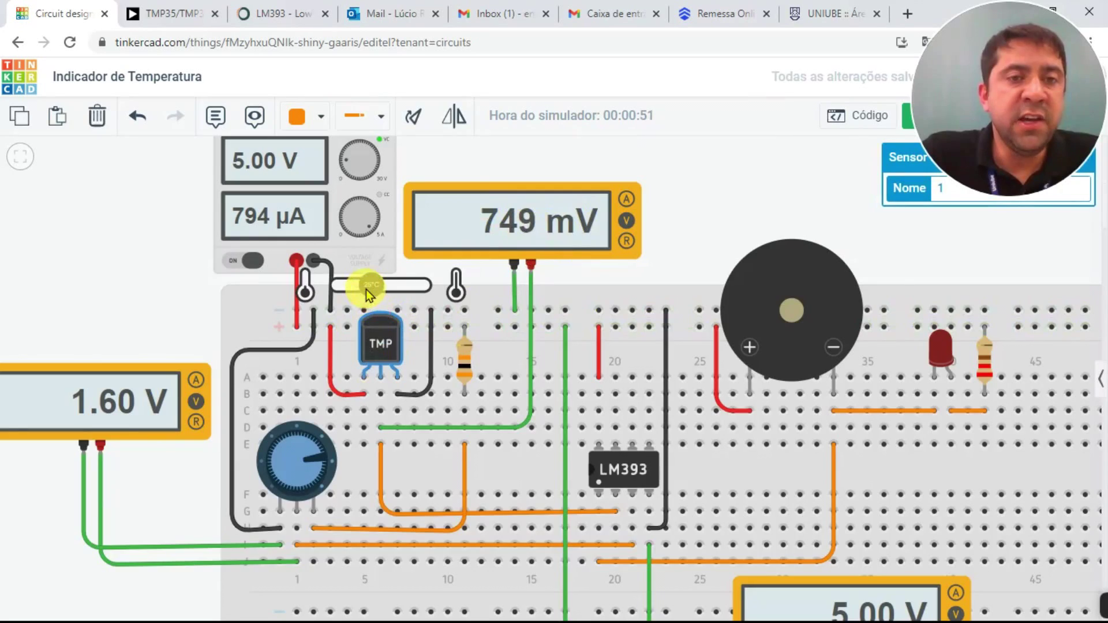
scroll(366, 286, "up", 5)
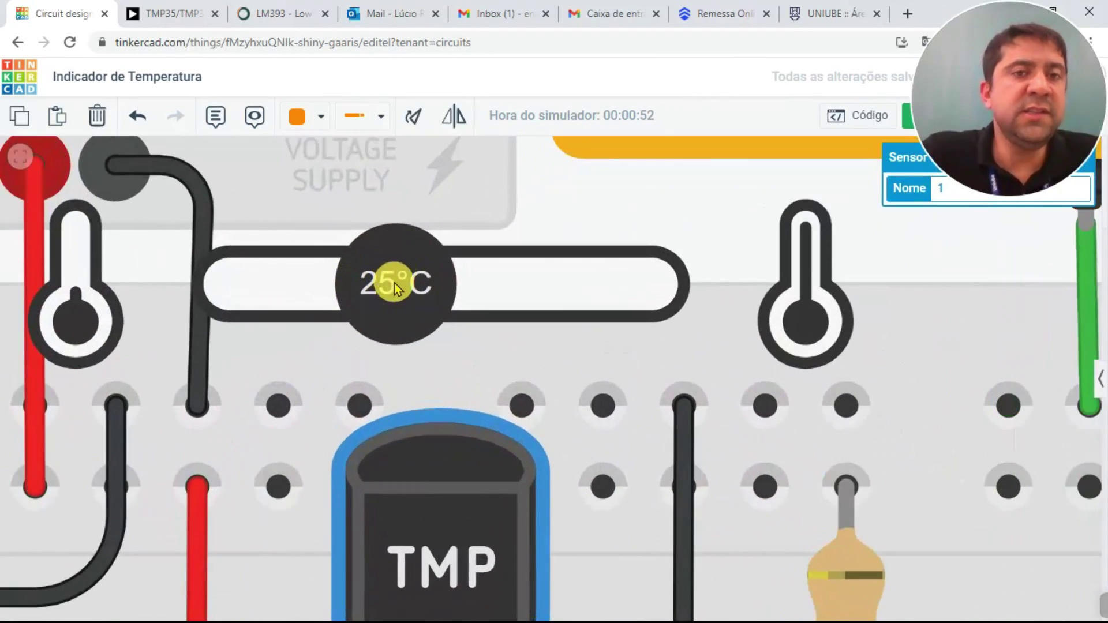
scroll(394, 283, "down", 5)
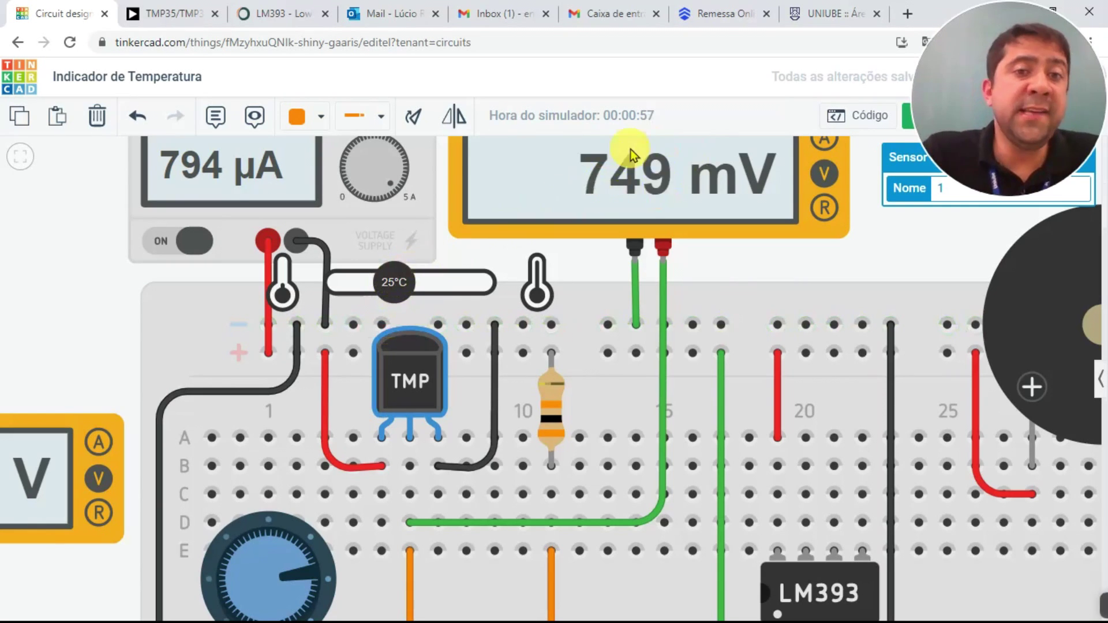
scroll(651, 179, "up", 3)
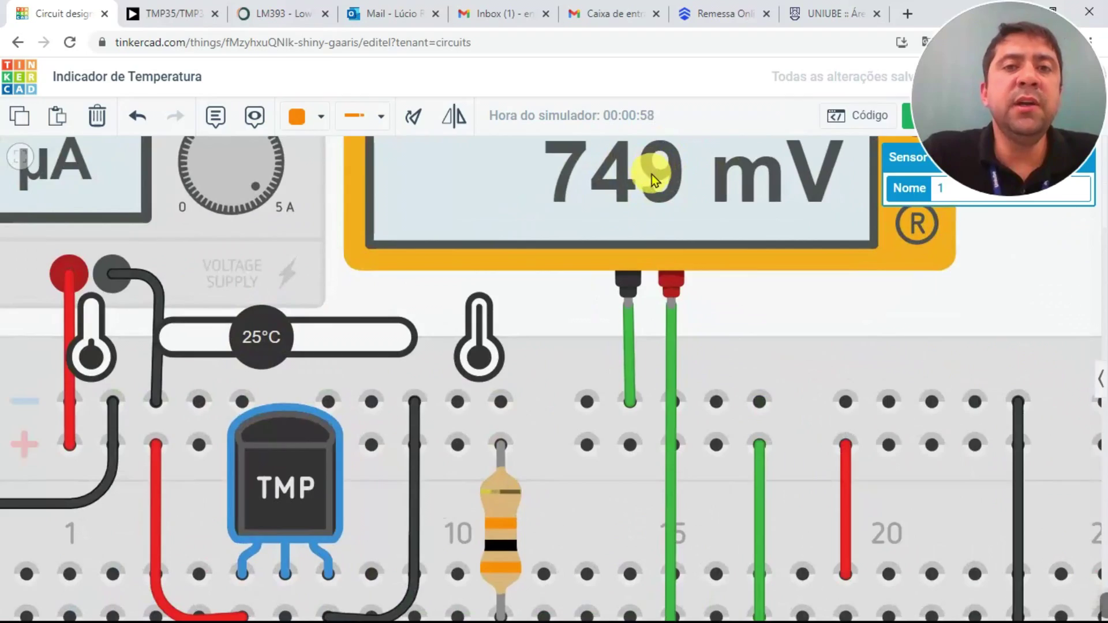
scroll(486, 300, "down", 4)
scroll(482, 336, "down", 3)
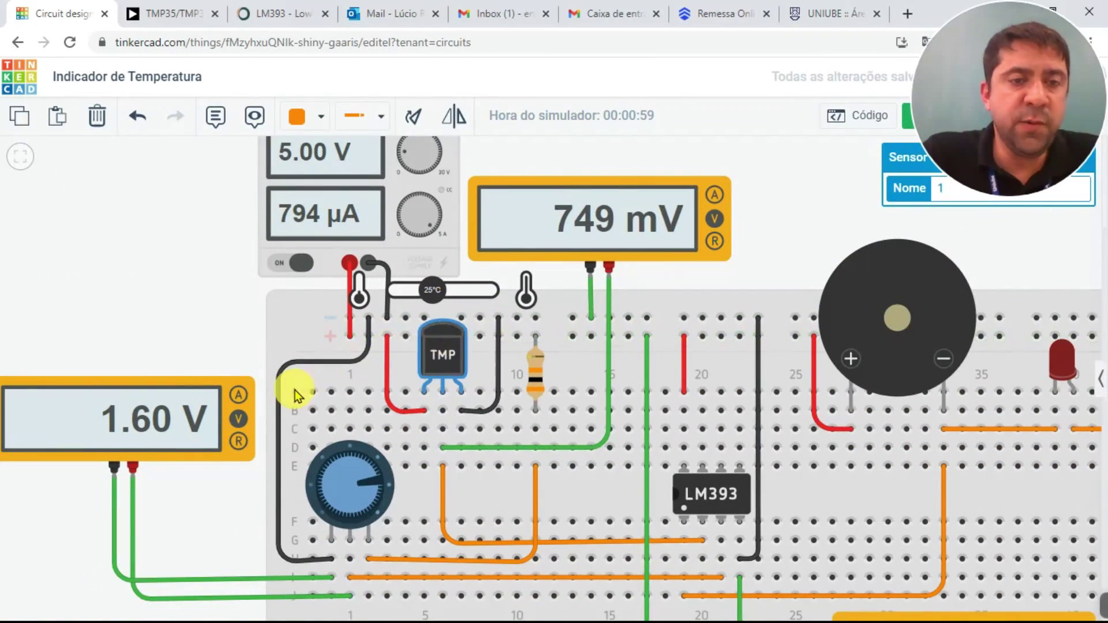
Turn the potentiometer down to a reference of about 1.52 V and deselect the TMP sensor
scroll(297, 388, "up", 1)
left_click_drag(383, 491, 387, 487)
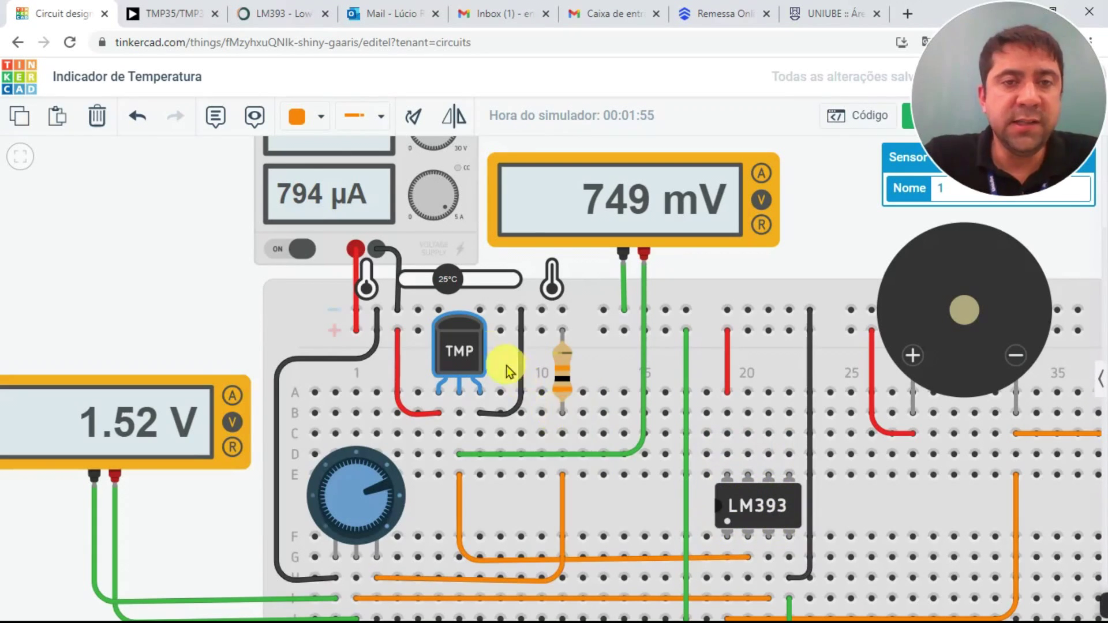
scroll(652, 326, "down", 2)
left_click_drag(232, 271, 65, 234)
scroll(311, 268, "up", 1)
scroll(82, 215, "up", 2)
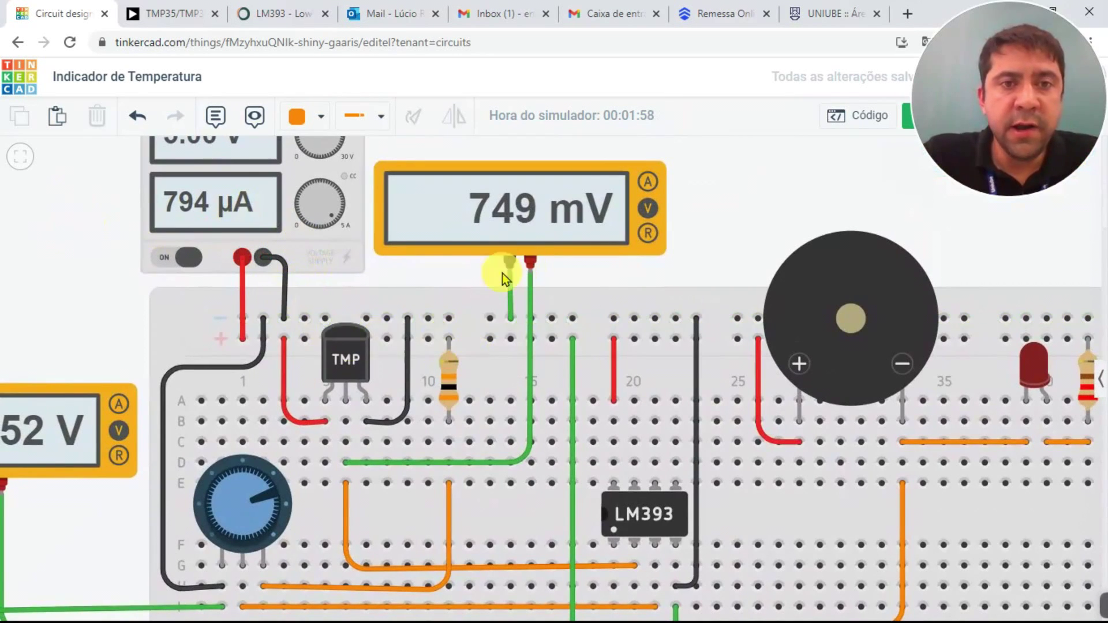
Select the TMP sensor on the breadboard and raise its simulated temperature to 52 °C
left_click(347, 354)
left_click(334, 291)
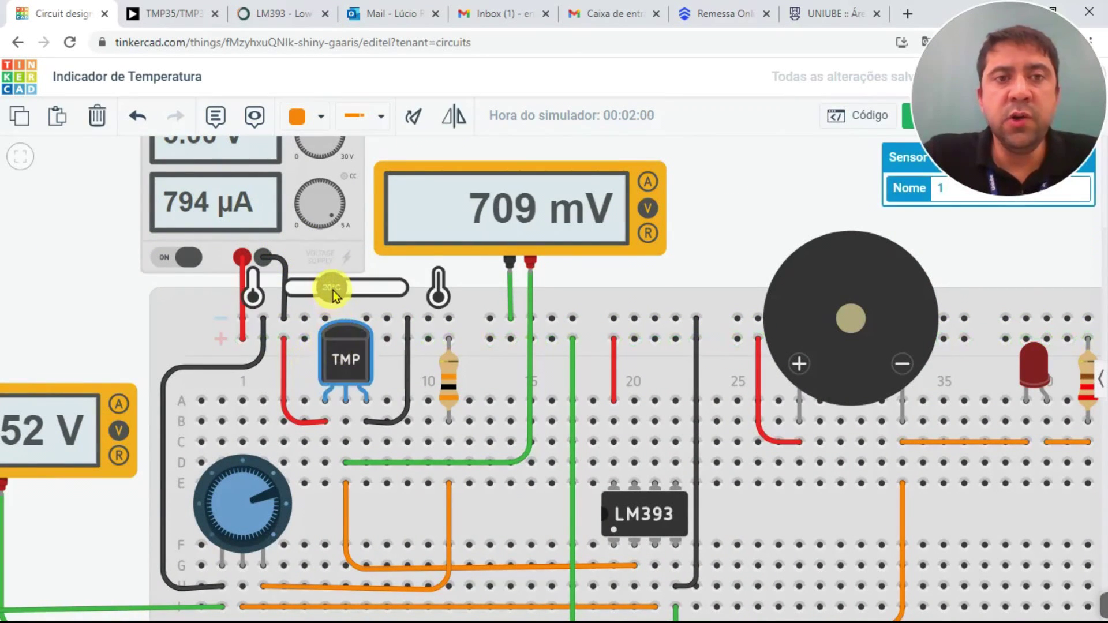
left_click_drag(338, 289, 351, 291)
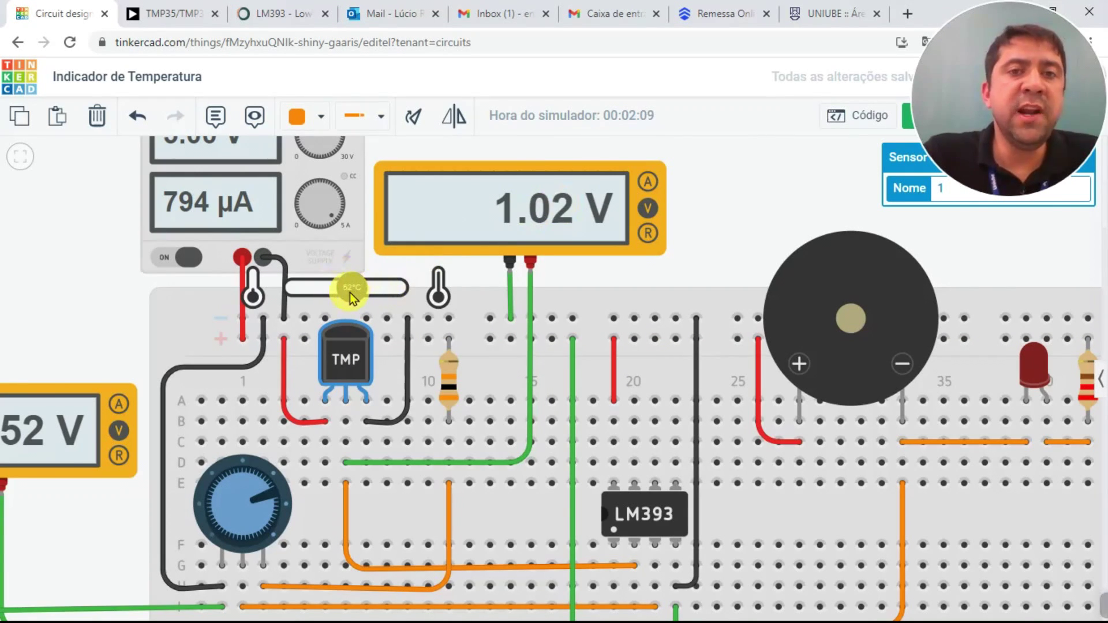
left_click_drag(350, 292, 355, 296)
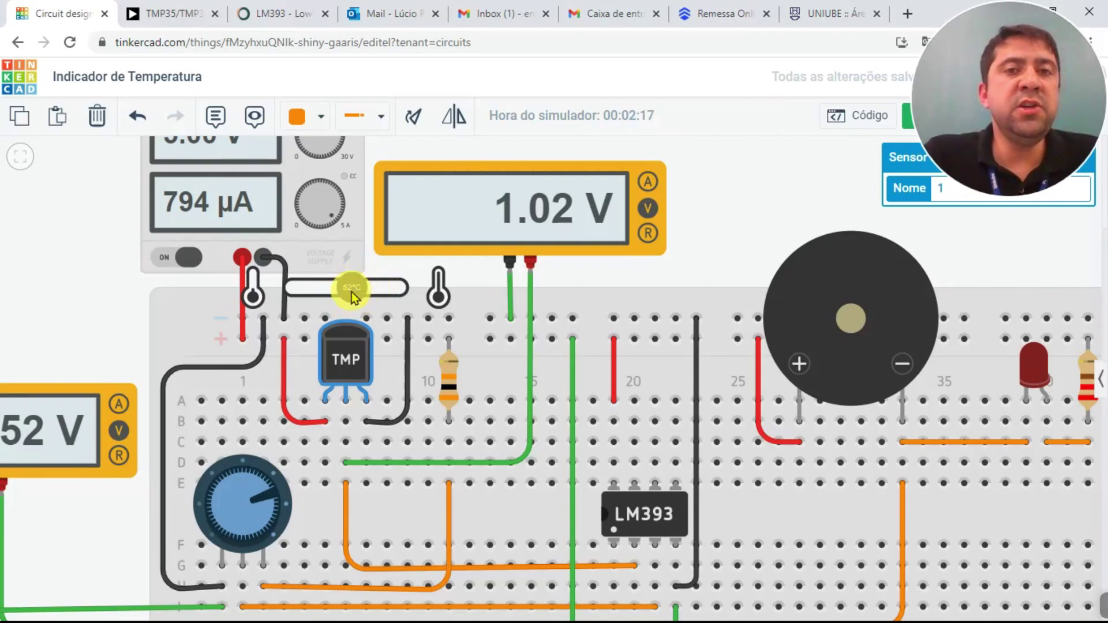
left_click_drag(351, 292, 346, 293)
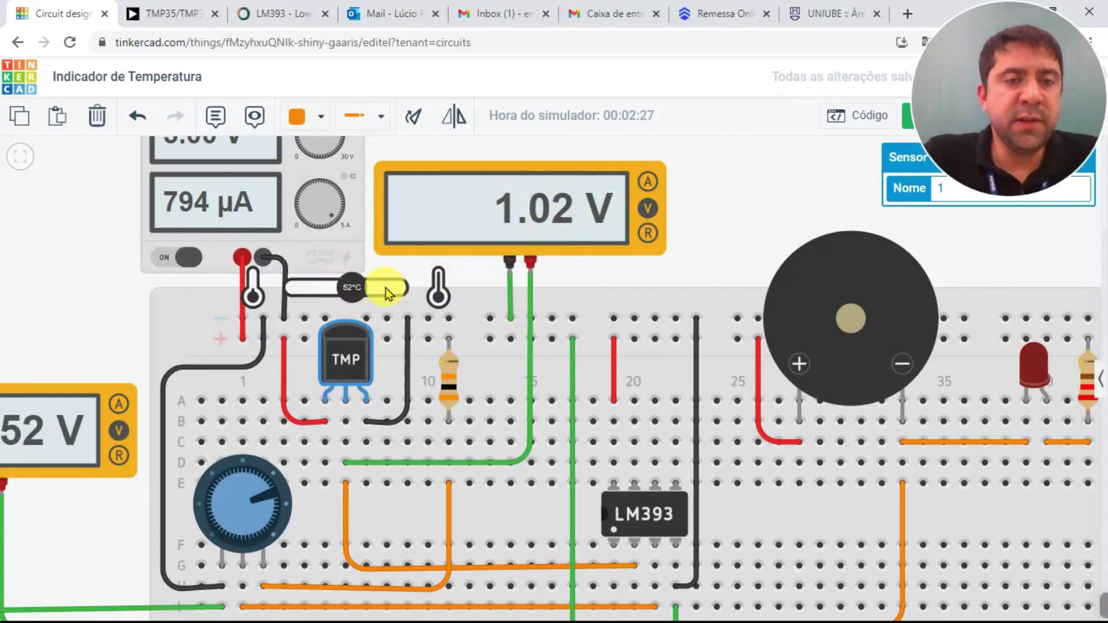
Raise the TMP sensor's temperature to 107 °C to exceed the reference voltage, and check the buzzer and LED
left_click_drag(356, 289, 385, 292)
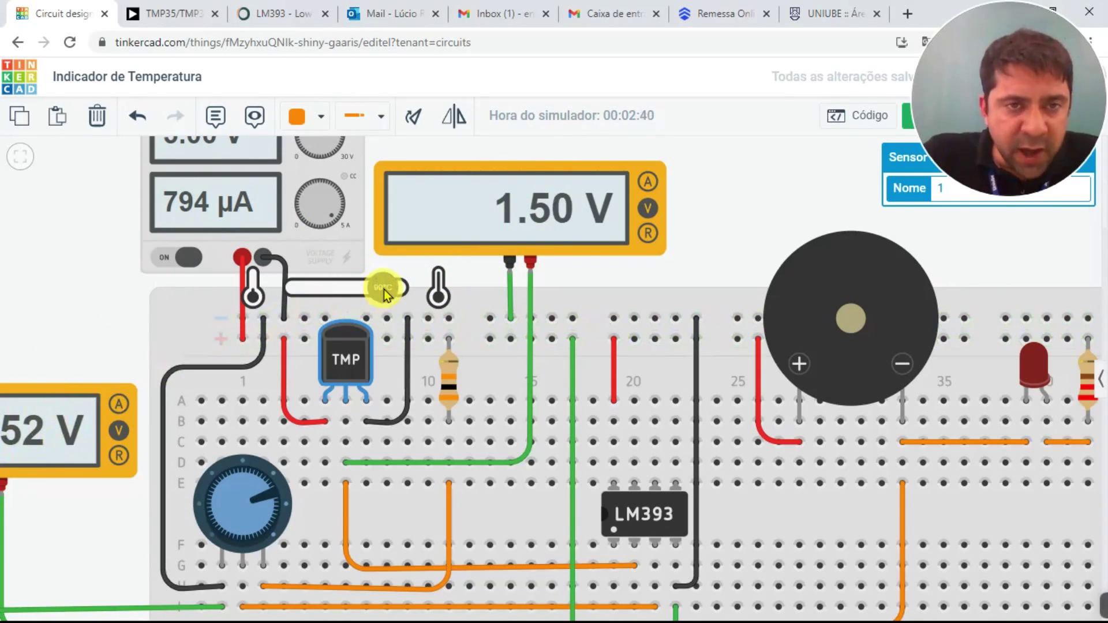
left_click_drag(383, 289, 389, 291)
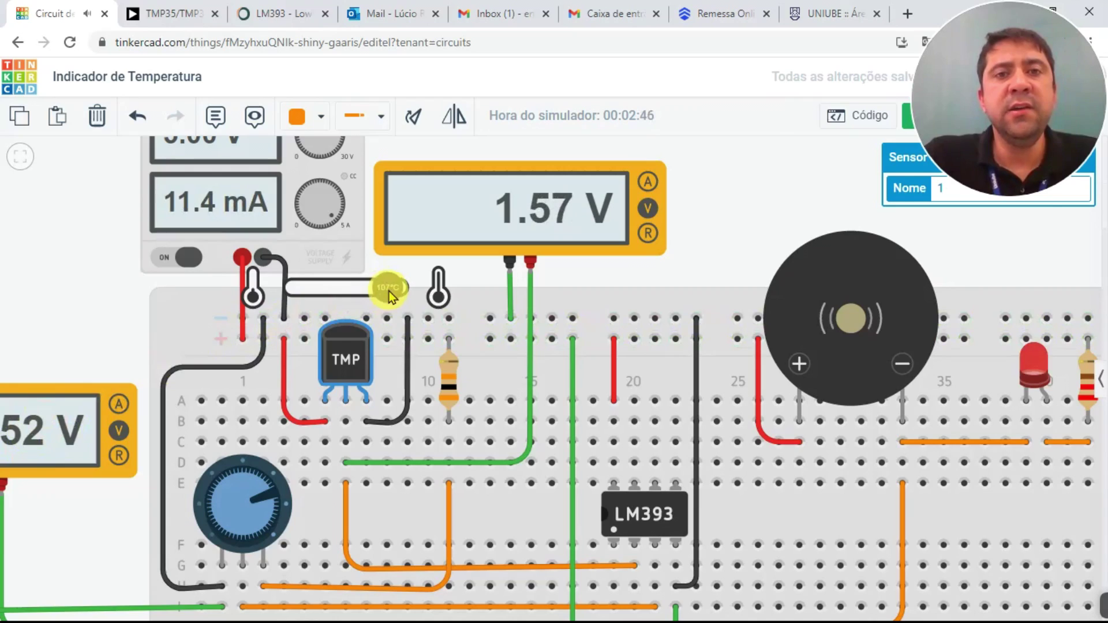
scroll(982, 344, "down", 3)
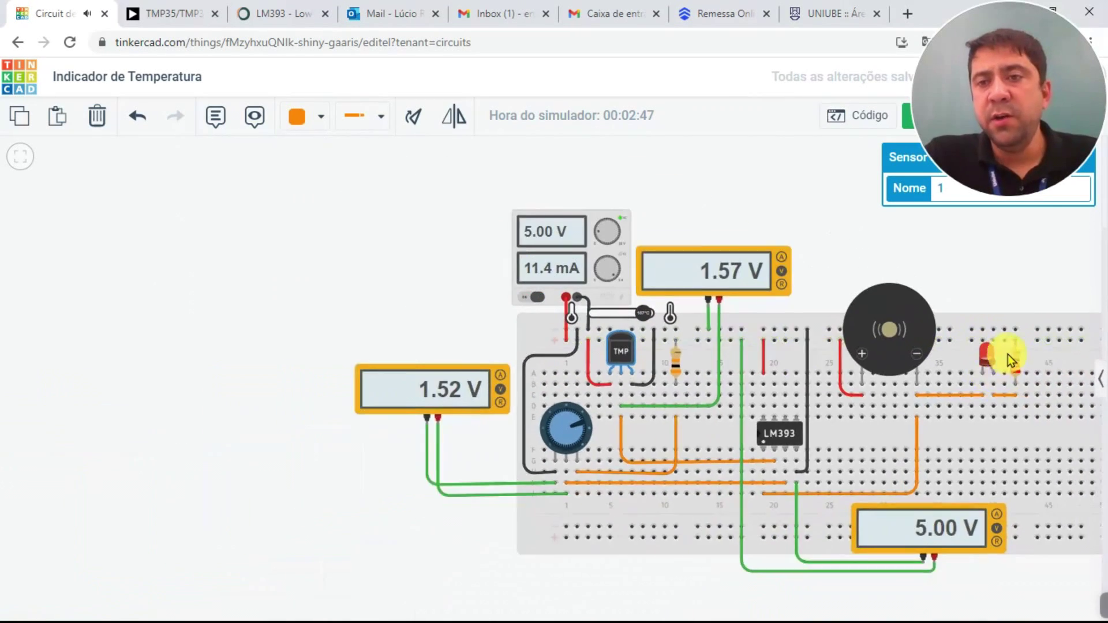
scroll(985, 351, "up", 3)
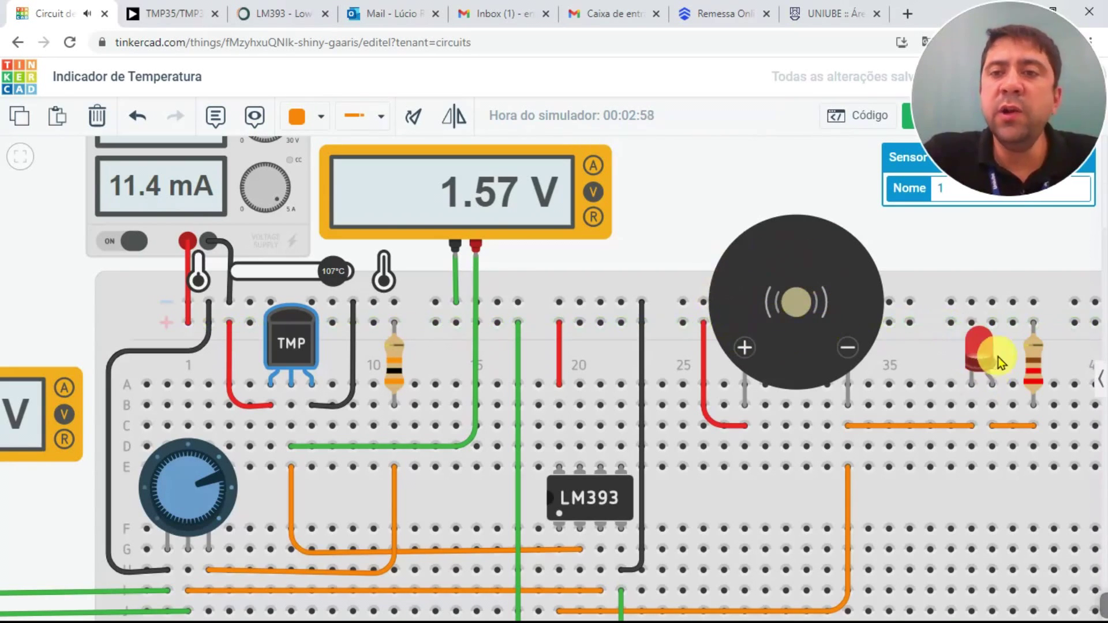
Lower the TMP sensor's temperature to an output of about 1.35 V, and turn the potentiometer down to a 1000 mV reference
left_click_drag(339, 275, 318, 278)
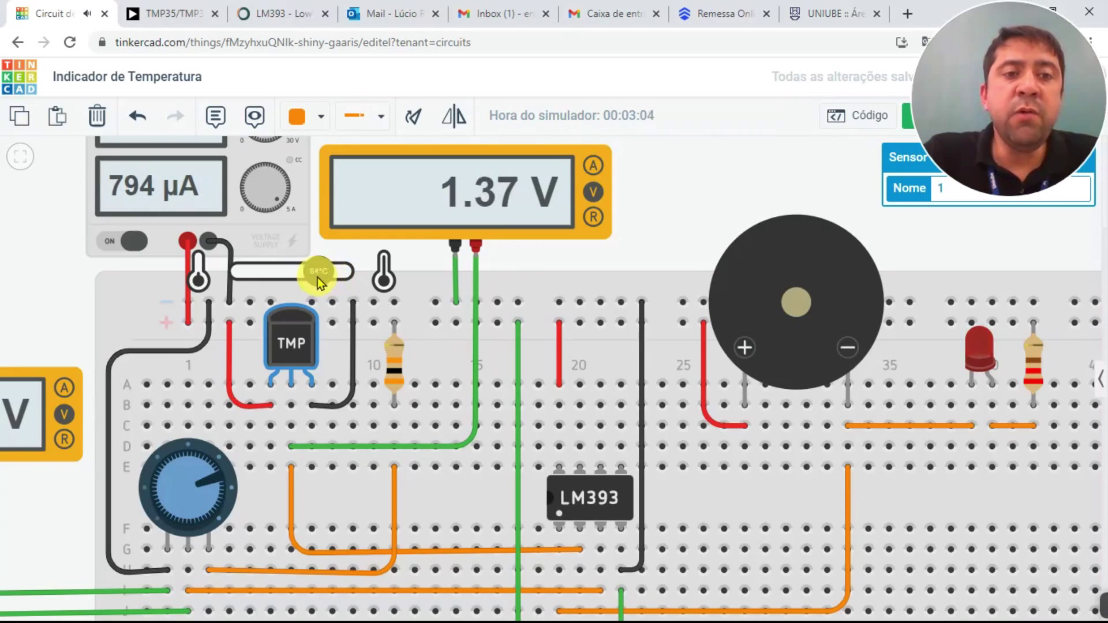
scroll(83, 278, "down", 3)
left_click_drag(60, 276, 164, 270)
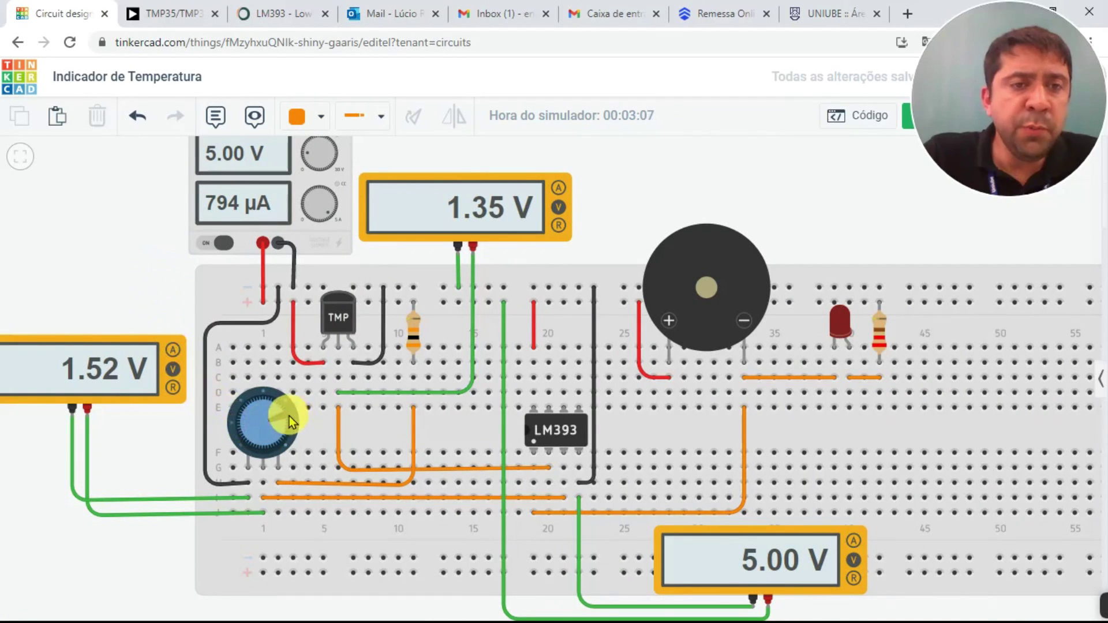
left_click_drag(283, 420, 265, 406)
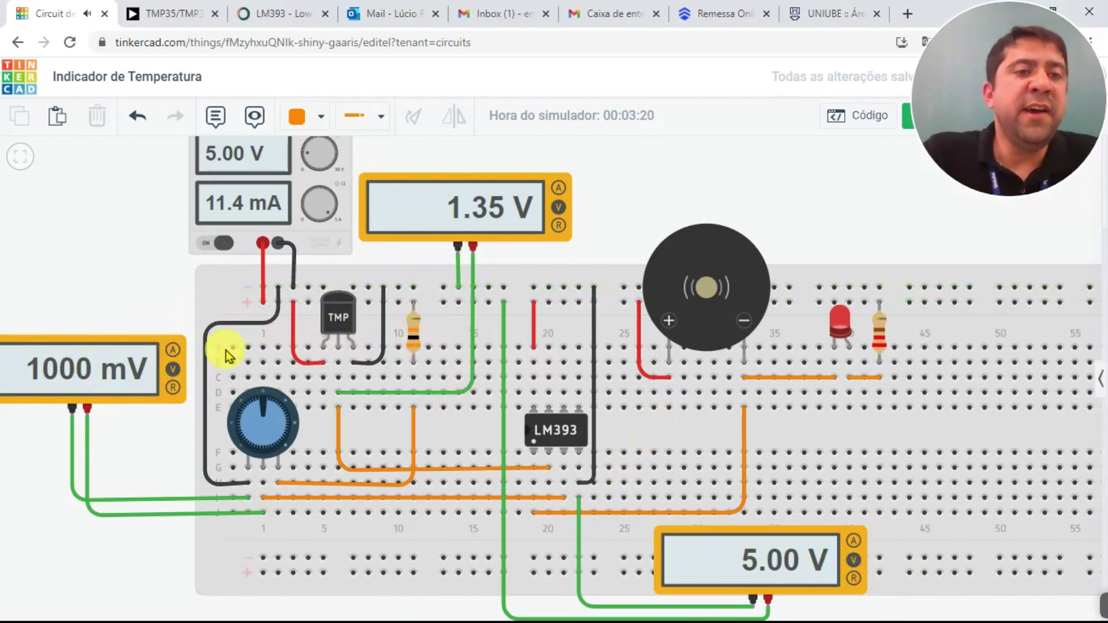
Lower the TMP sensor's simulated temperature in stages to 1 °C and deselect the sensor
left_click(352, 301)
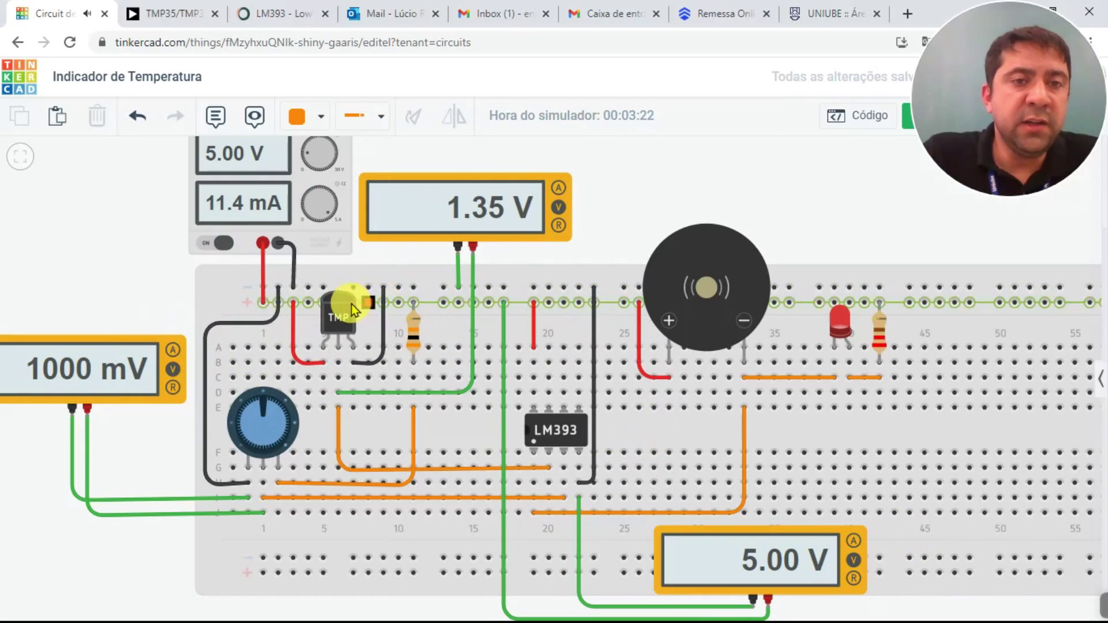
left_click_drag(360, 265, 341, 267)
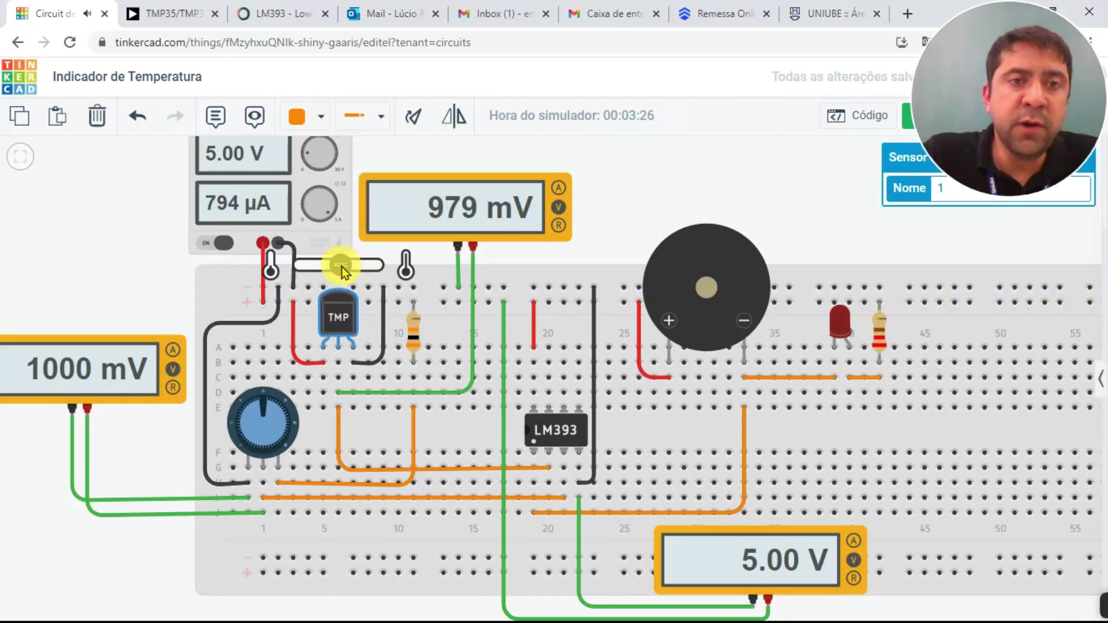
left_click_drag(344, 264, 325, 264)
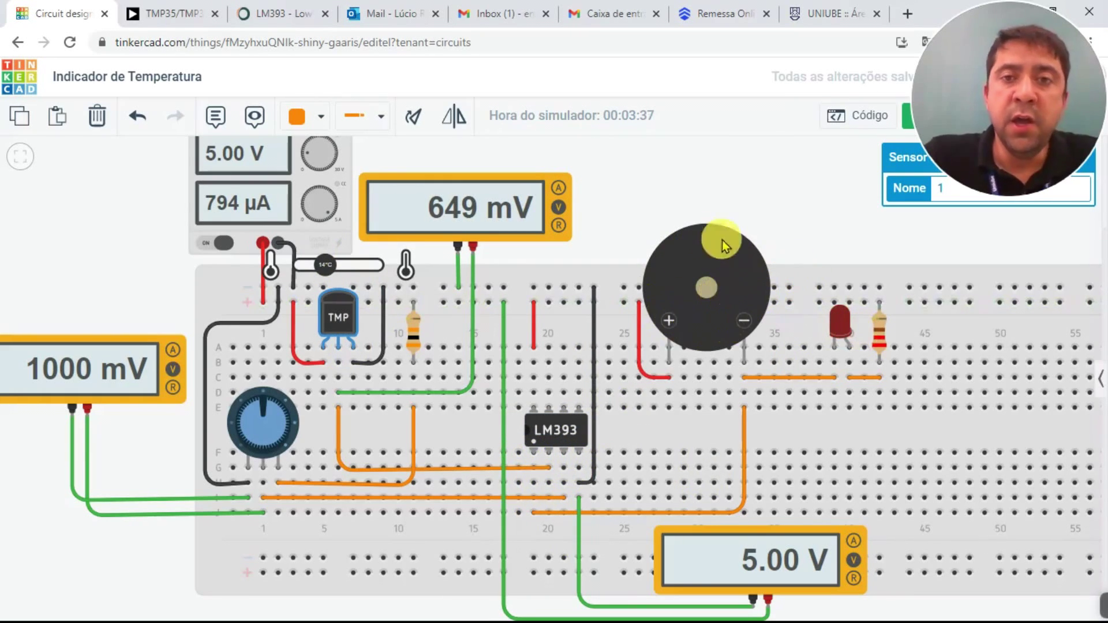
mouse_move(325, 268)
left_mouse_down()
mouse_move(340, 262)
mouse_move(320, 268)
left_mouse_up()
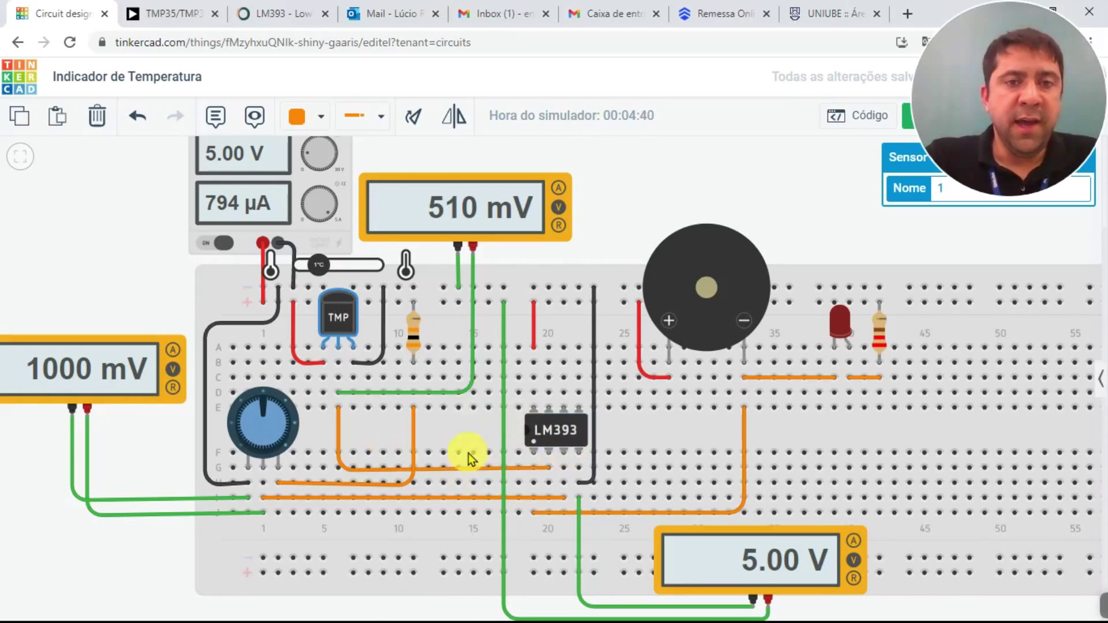
scroll(469, 453, "down", 5)
scroll(425, 421, "up", 4)
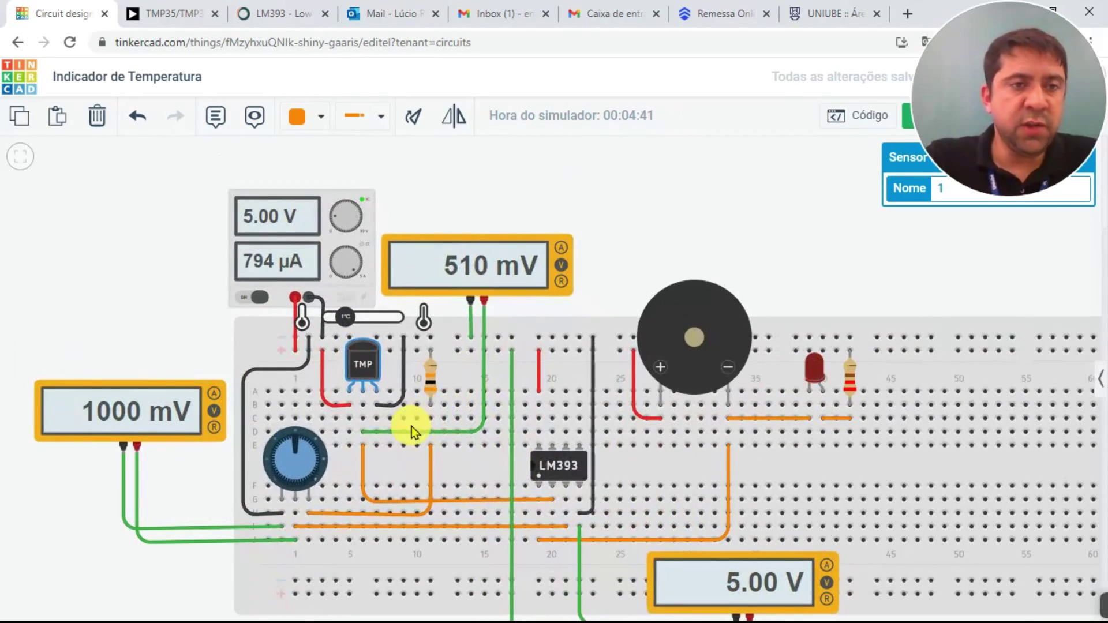
left_click_drag(145, 304, 144, 258)
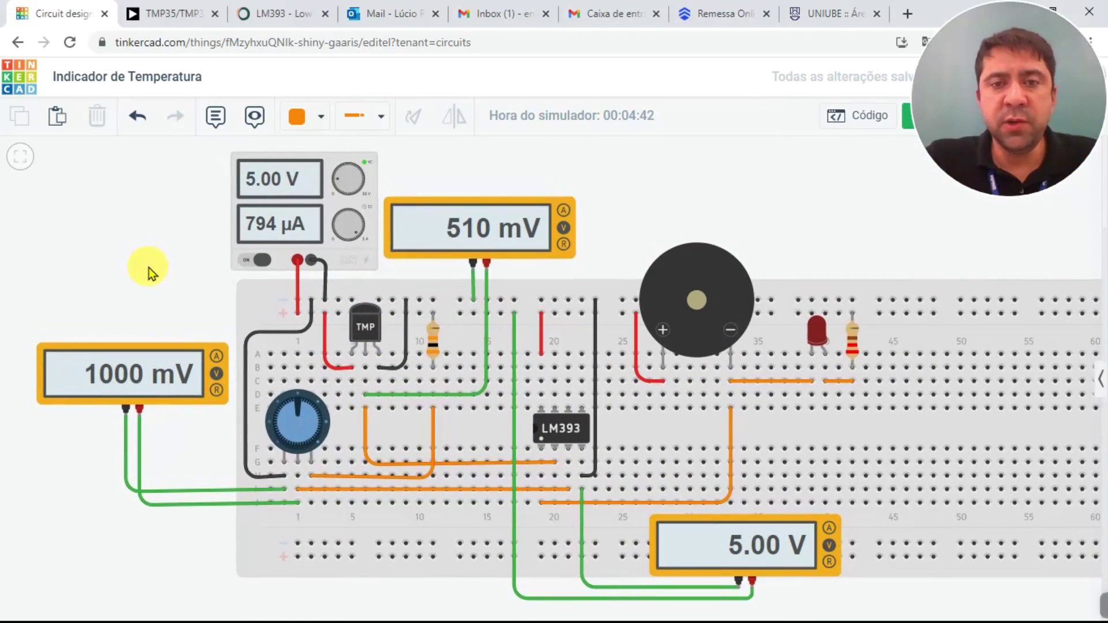